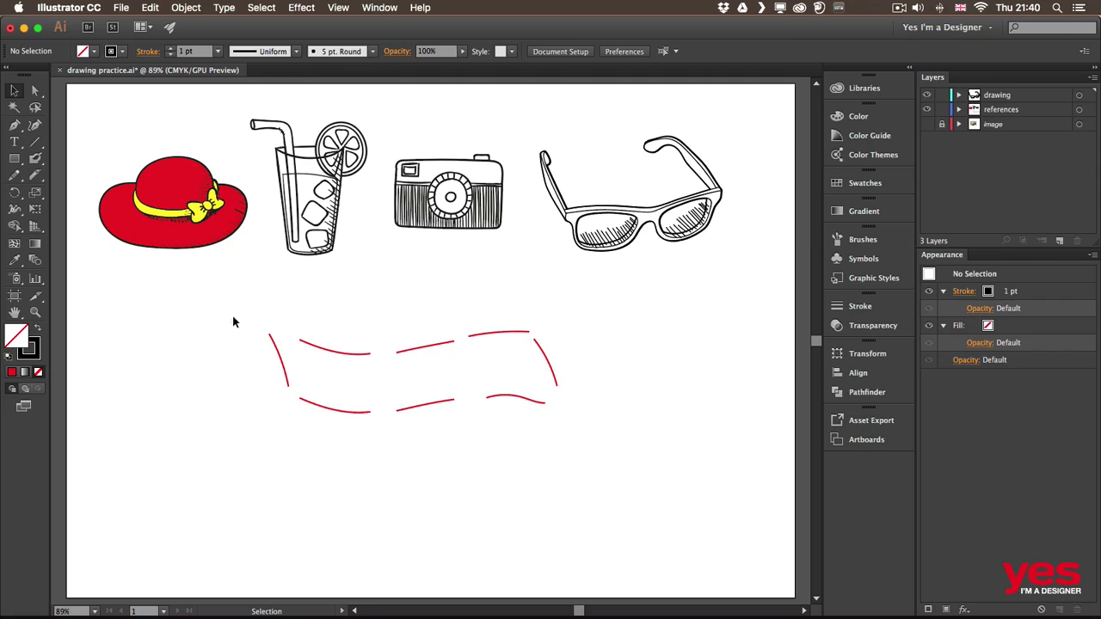
- Use the Join tool to connect the two upper-right segments, the upper-right corner and the lower-left corner of the red outline
{"action": "left_click", "coordinate": [14, 175]}
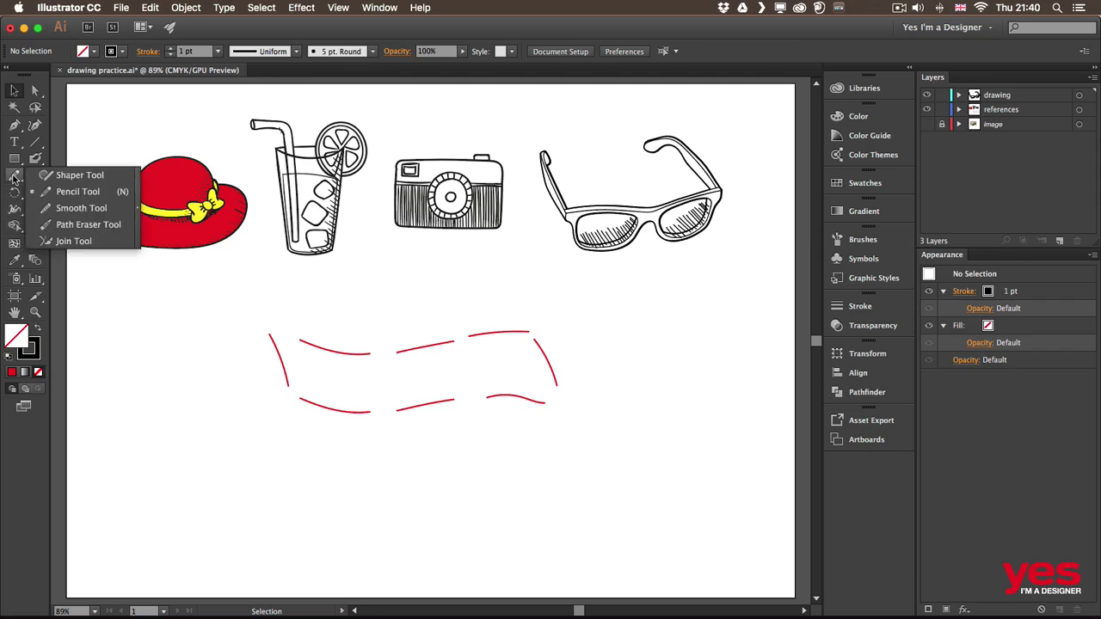
{"action": "left_click", "coordinate": [73, 242]}
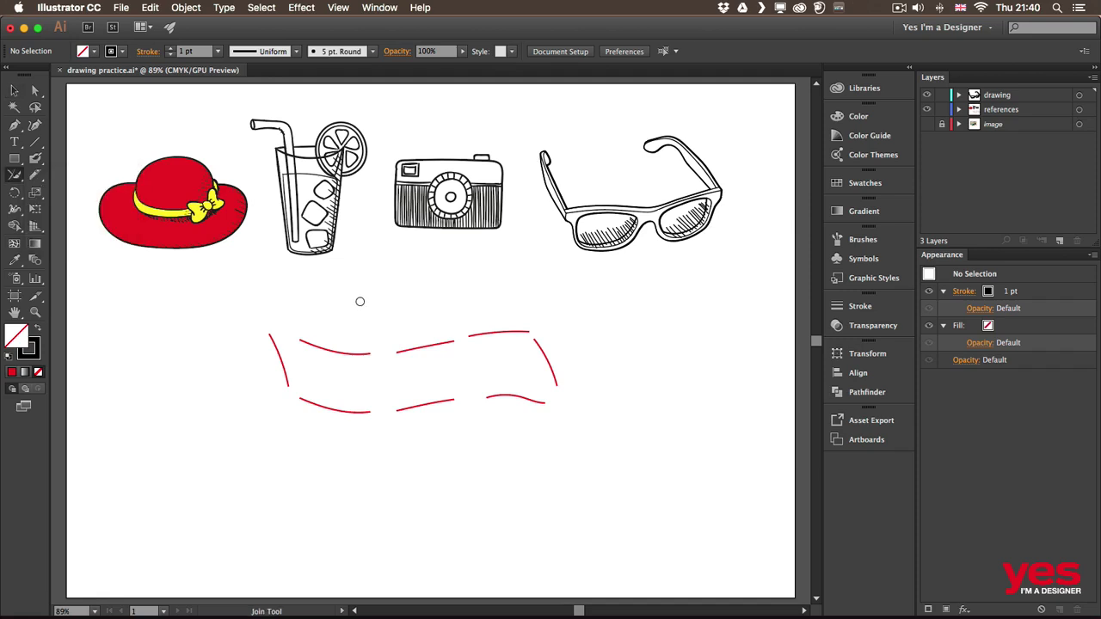
{"action": "key", "text": "super+equal"}
{"action": "key", "text": "super+equal"}
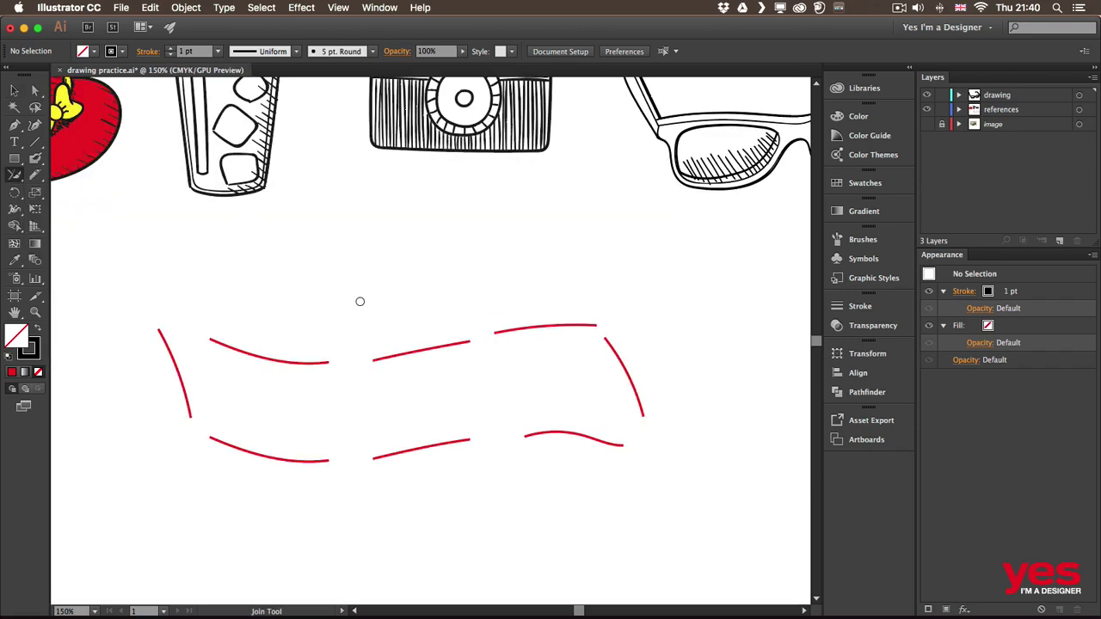
{"action": "left_click_drag", "start_coordinate": [464, 340], "coordinate": [503, 332]}
{"action": "left_click_drag", "start_coordinate": [600, 320], "coordinate": [608, 359]}
{"action": "left_click_drag", "start_coordinate": [189, 418], "coordinate": [228, 449]}
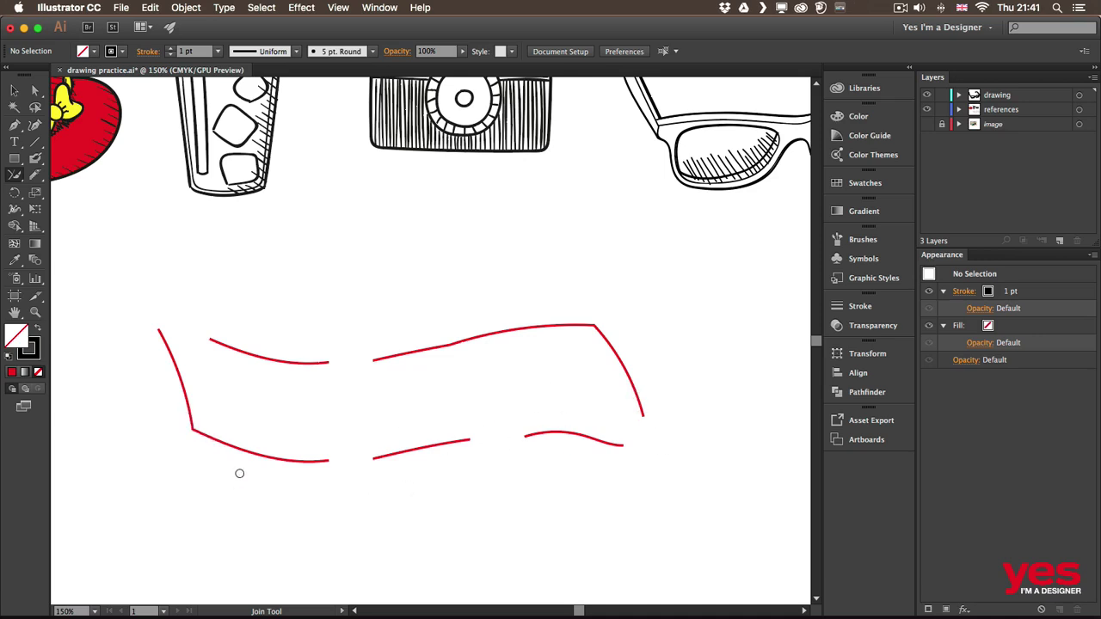
- Join the three lower segments into one continuous edge and try to close the gaps along the upper-left edge
{"action": "left_click_drag", "start_coordinate": [320, 458], "coordinate": [370, 466]}
{"action": "left_click_drag", "start_coordinate": [315, 360], "coordinate": [401, 364]}
{"action": "left_click_drag", "start_coordinate": [310, 368], "coordinate": [392, 352]}
{"action": "left_click_drag", "start_coordinate": [319, 361], "coordinate": [388, 362]}
{"action": "left_click_drag", "start_coordinate": [321, 358], "coordinate": [394, 358]}
{"action": "left_click_drag", "start_coordinate": [318, 361], "coordinate": [401, 352]}
{"action": "left_click_drag", "start_coordinate": [160, 331], "coordinate": [231, 344]}
{"action": "left_click_drag", "start_coordinate": [465, 439], "coordinate": [526, 435]}
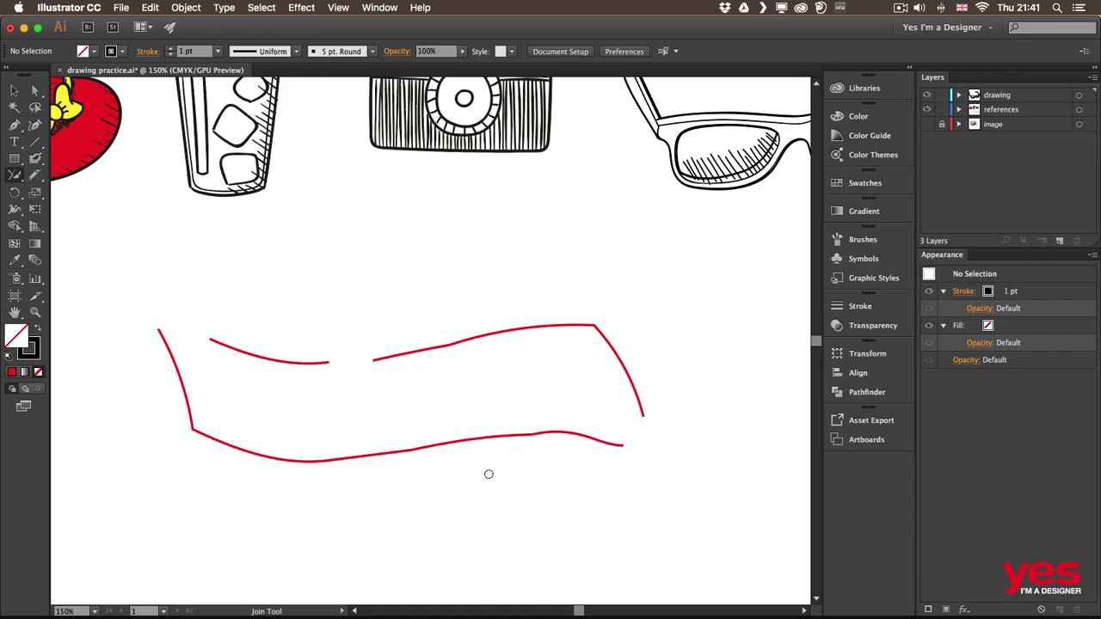
- Join the lower edge to the right side curve at the lower-right corner of the outline
{"action": "mouse_move", "coordinate": [653, 411]}
{"action": "left_mouse_down"}
{"action": "mouse_move", "coordinate": [619, 444]}
{"action": "mouse_move", "coordinate": [648, 404]}
{"action": "left_mouse_up"}
{"action": "key", "text": "super+z"}
{"action": "left_click_drag", "start_coordinate": [619, 445], "coordinate": [659, 416]}
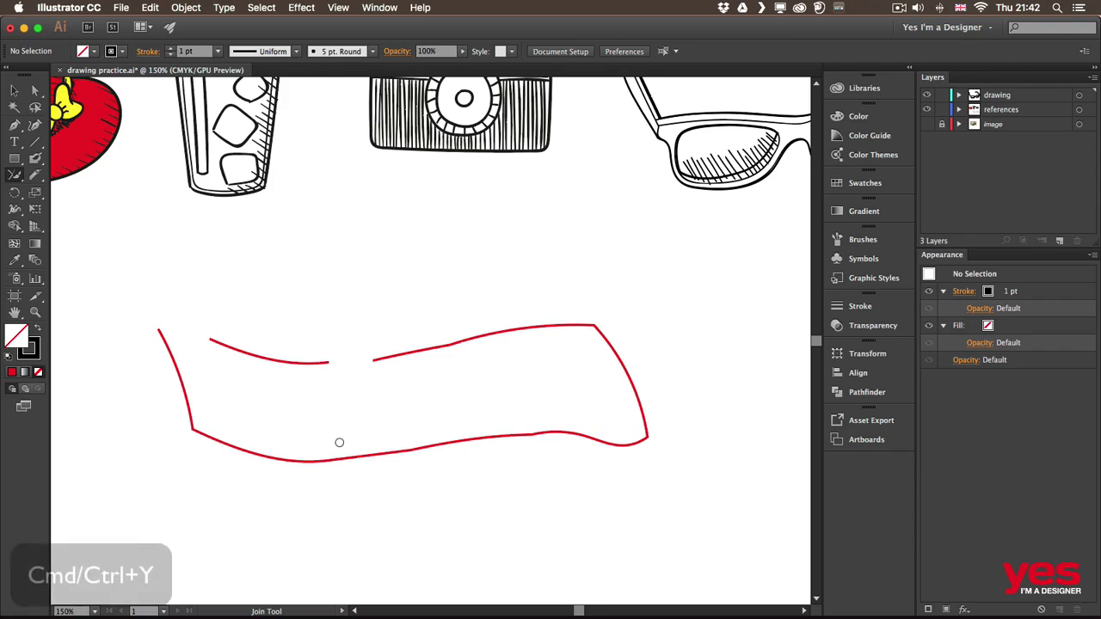
- Examine the joined path and its anchor points in outline view, then return to the preview and deselect it
{"action": "key", "text": "cmd+y"}
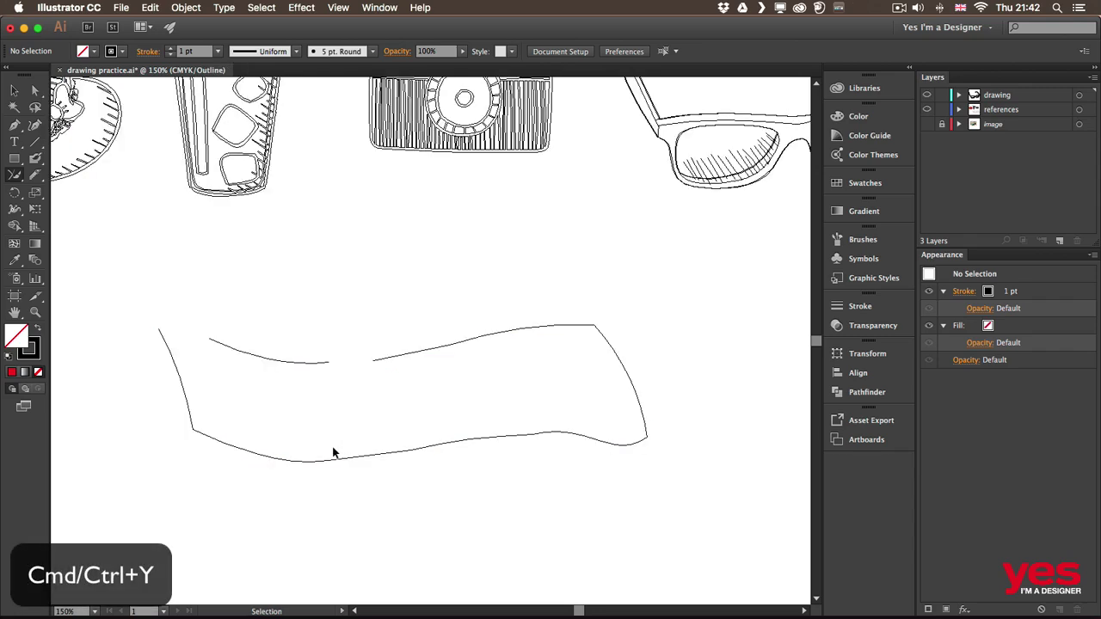
{"action": "key", "text": "v"}
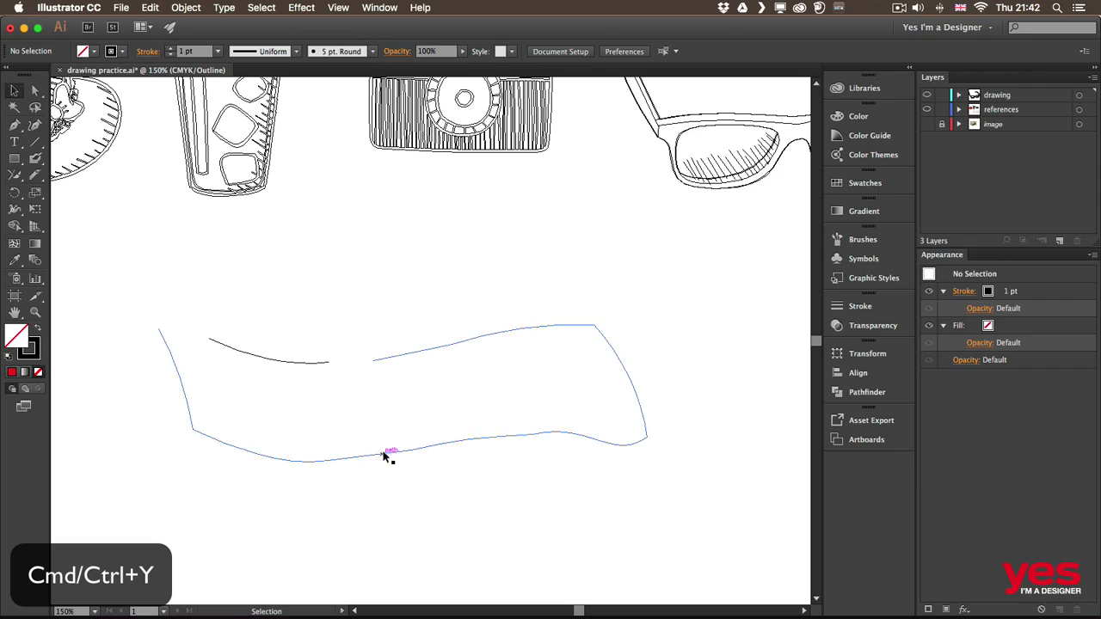
{"action": "left_click", "coordinate": [387, 455]}
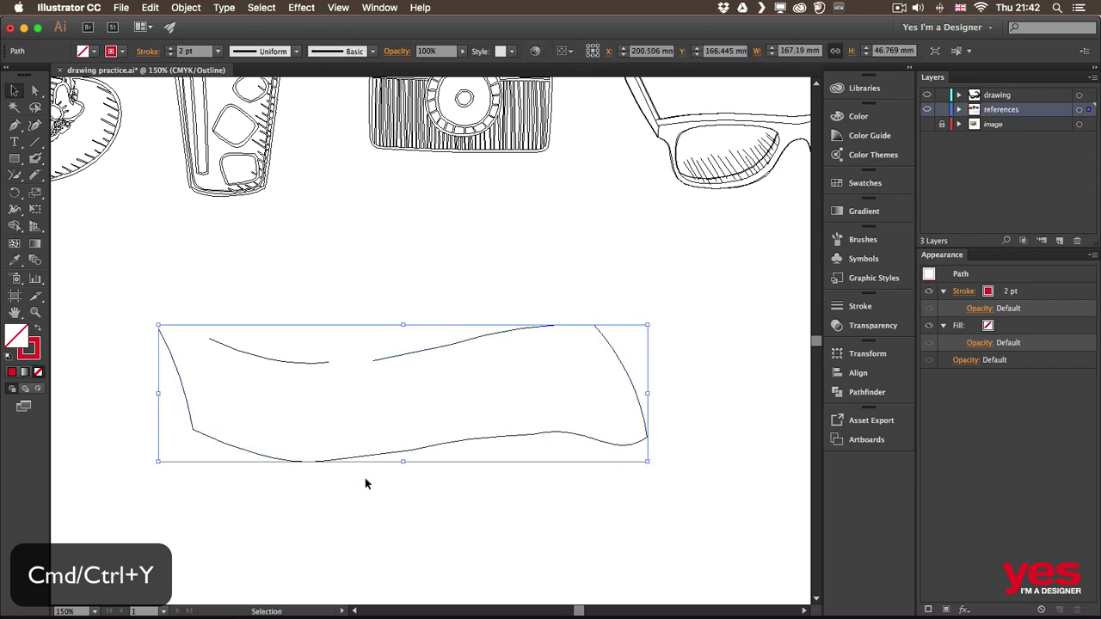
{"action": "key", "text": "a"}
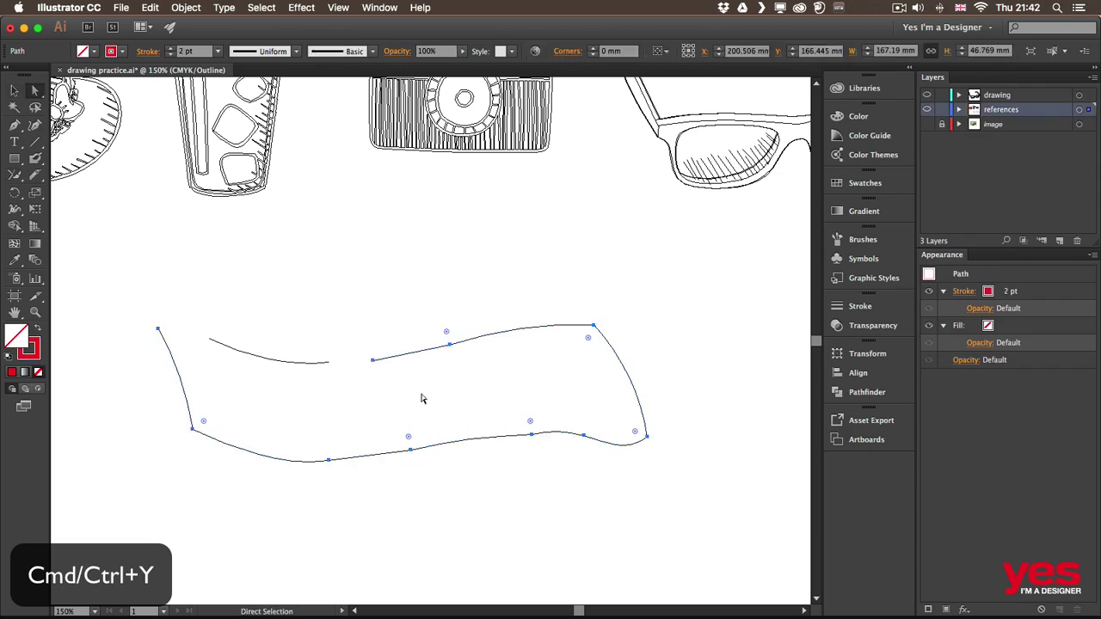
{"action": "key", "text": "super+y"}
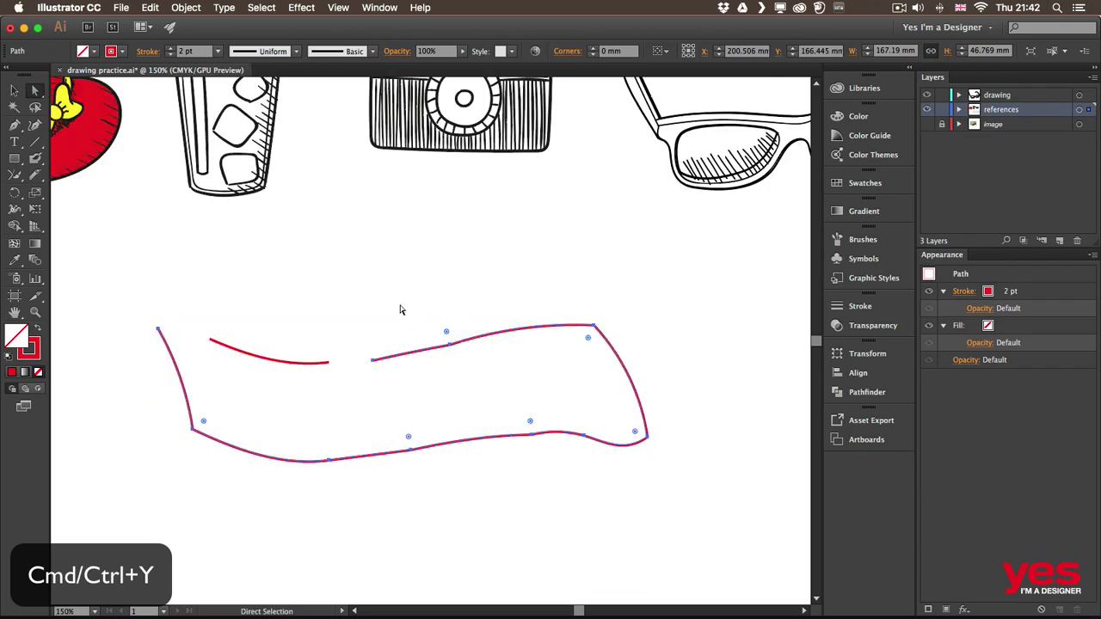
{"action": "key", "text": "v"}
{"action": "left_click", "coordinate": [323, 420]}
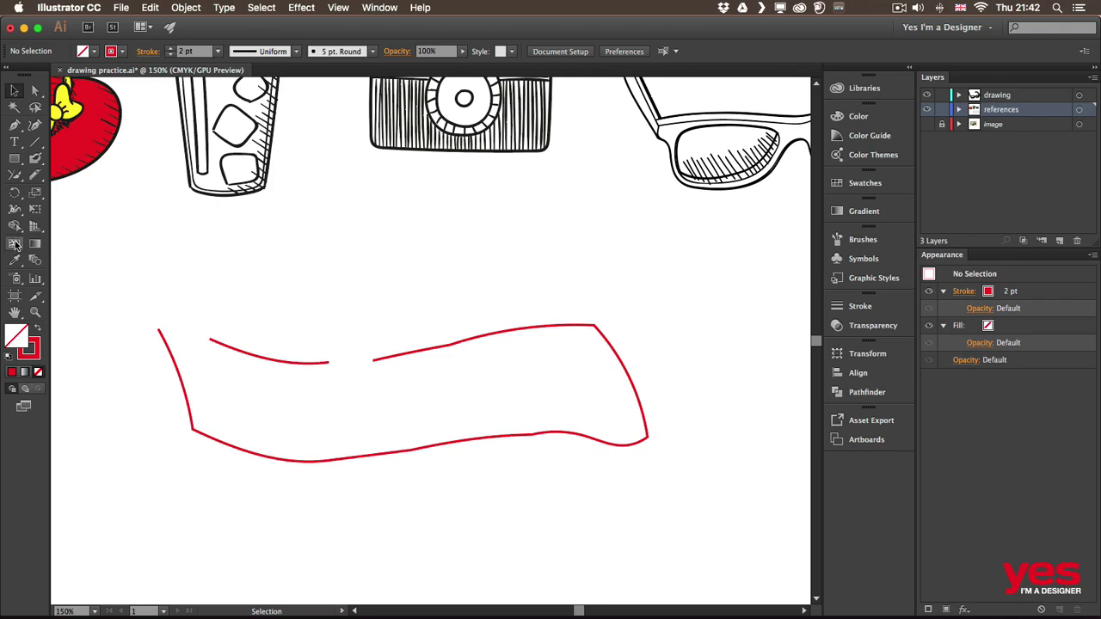
- Extend the upper-left segment's endpoint closer to the gap and join the remaining upper gap and upper-left corner with the Join tool
{"action": "left_click", "coordinate": [15, 174]}
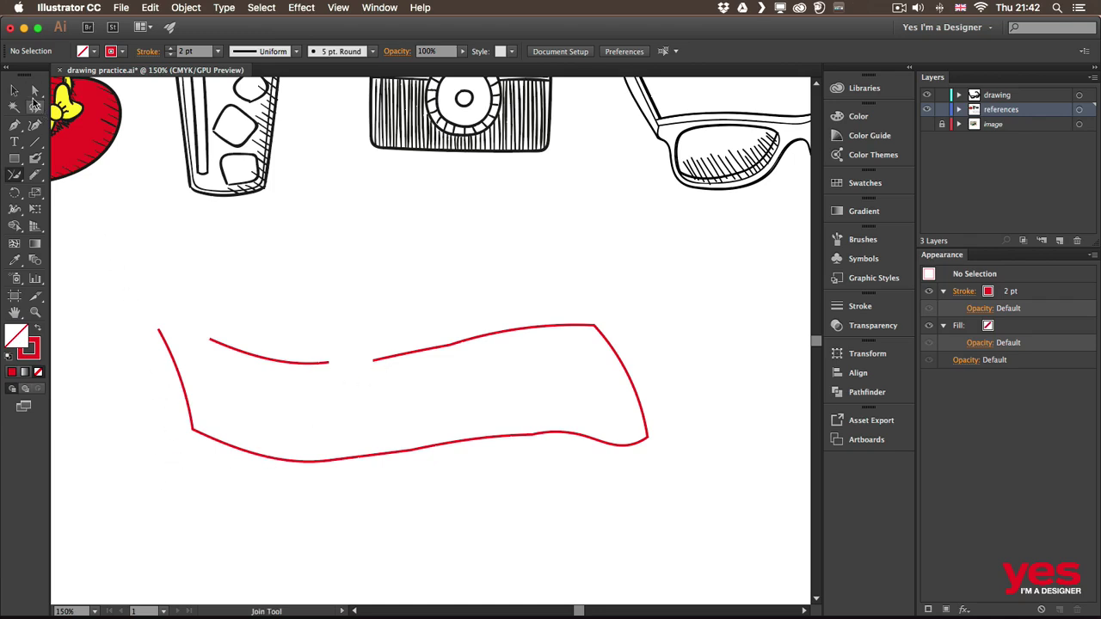
{"action": "left_click", "coordinate": [34, 92]}
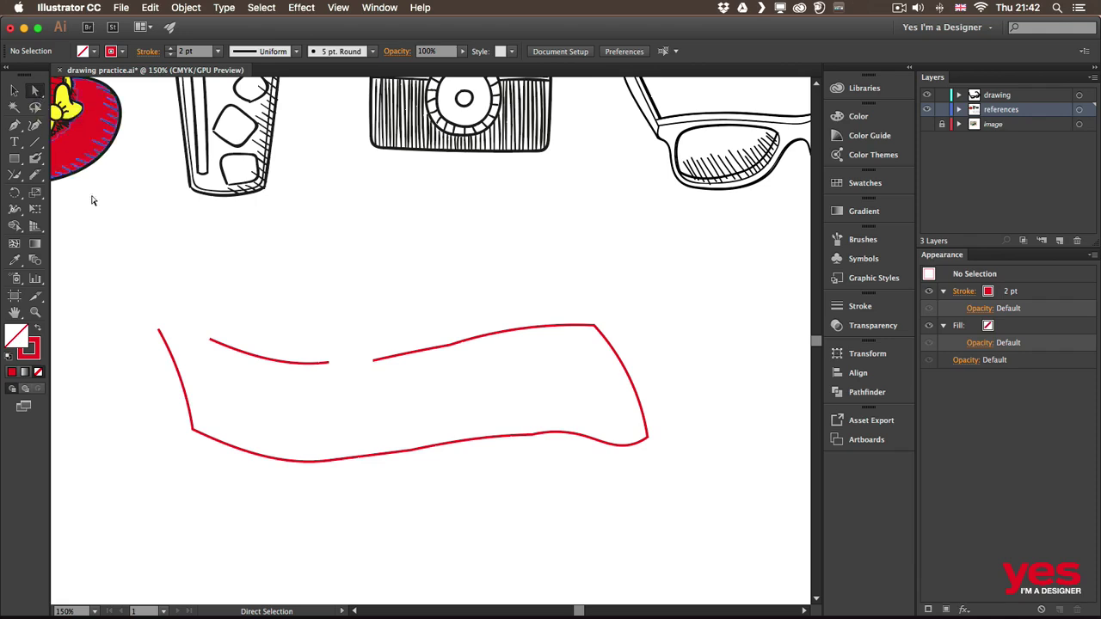
{"action": "left_click_drag", "start_coordinate": [328, 363], "coordinate": [345, 365]}
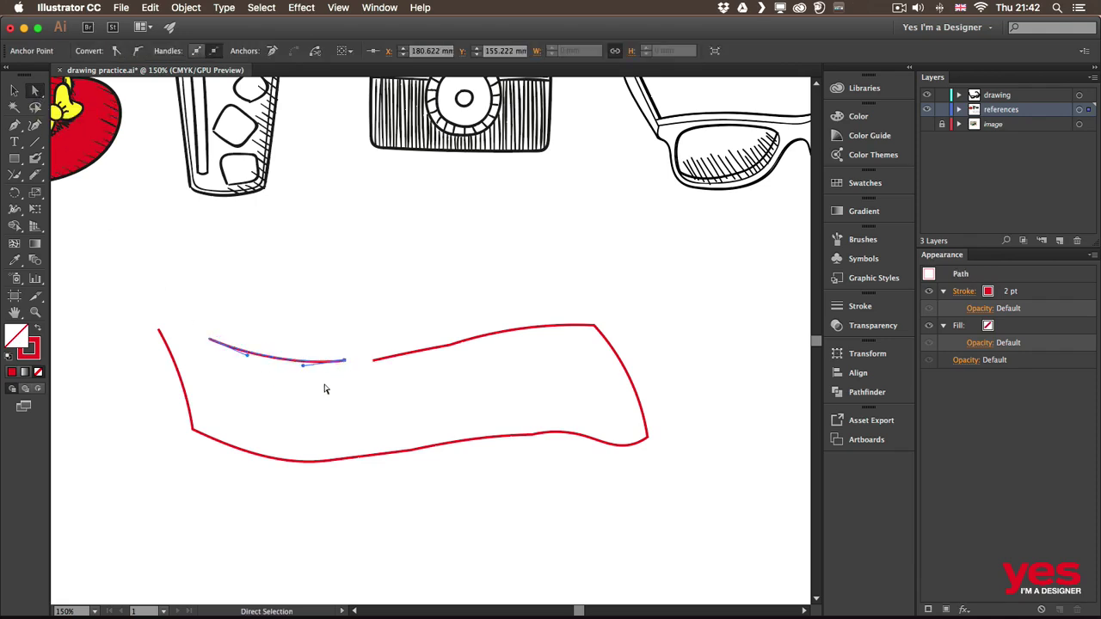
{"action": "left_click", "coordinate": [361, 356]}
{"action": "key", "text": "shift+j"}
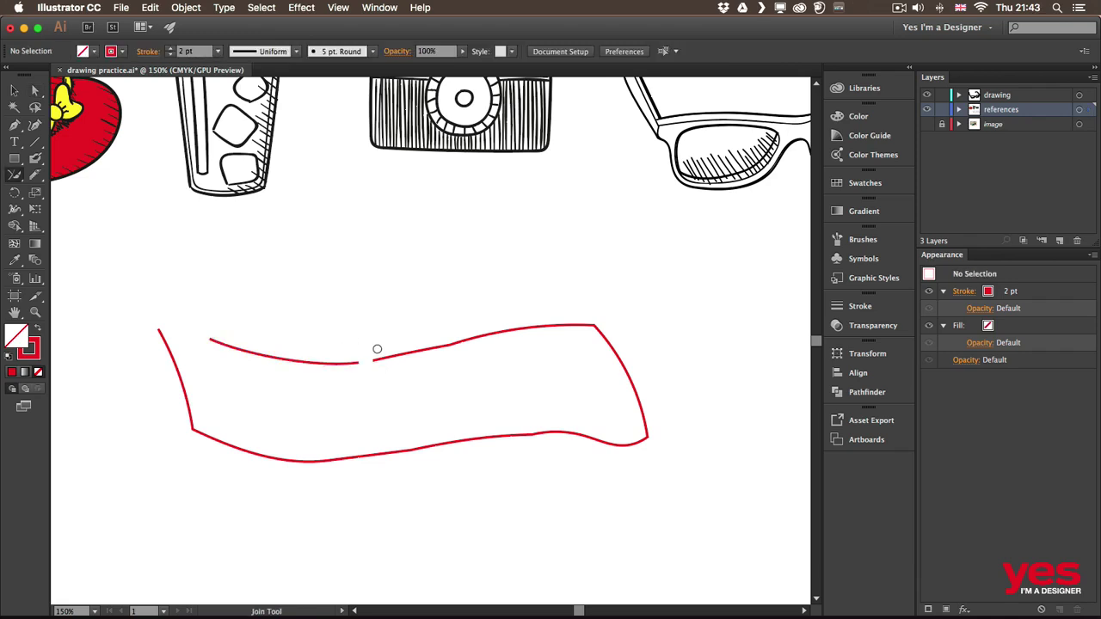
{"action": "left_click_drag", "start_coordinate": [375, 358], "coordinate": [342, 366]}
{"action": "left_click_drag", "start_coordinate": [208, 339], "coordinate": [150, 320]}
- Undo the upper edge joins, the endpoint move and the lower-right corner join
{"action": "key", "text": "super+z"}
{"action": "key", "text": "super+z"}
{"action": "key", "text": "super+z"}
{"action": "key", "text": "super+z"}
{"action": "key", "text": "super+z"}
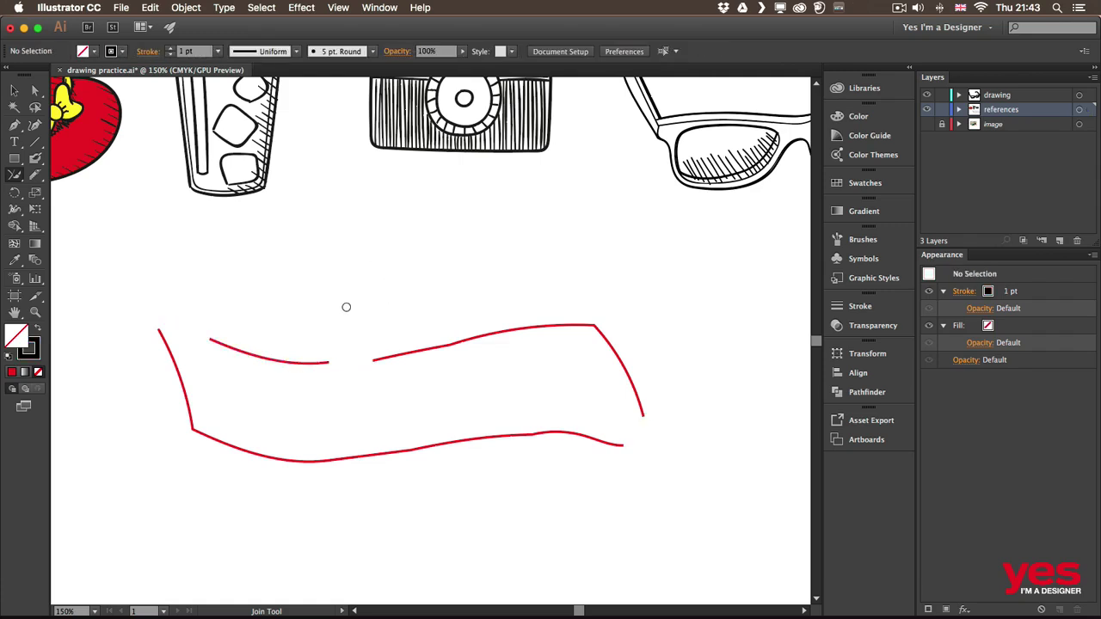
- Lasso the two endpoints at the gap in the upper edge and connect them
{"action": "key", "text": "v"}
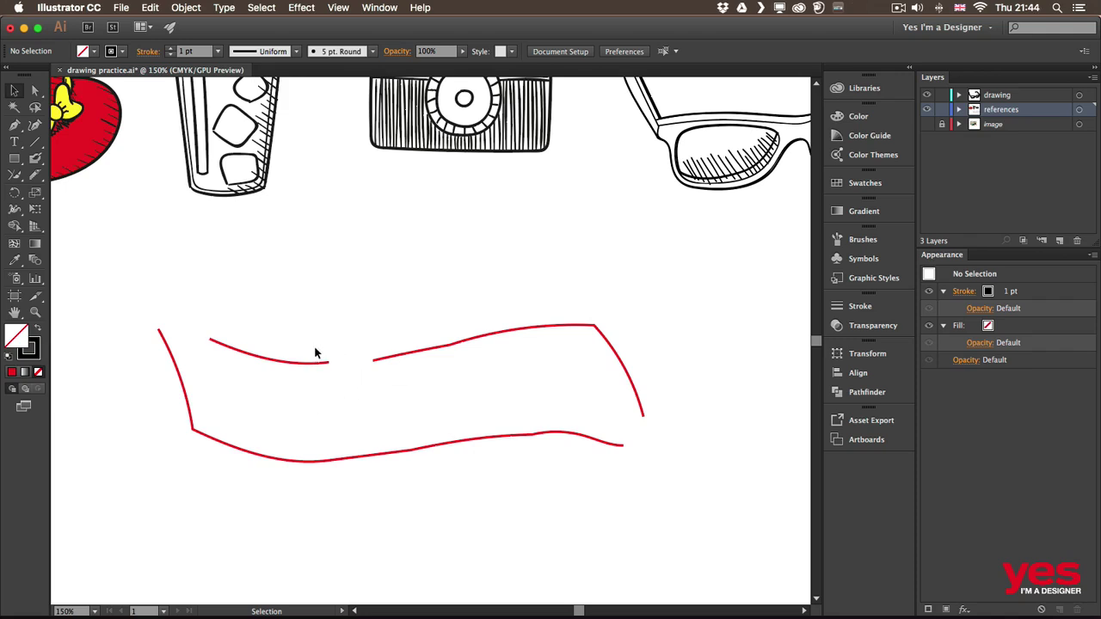
{"action": "key", "text": "a"}
{"action": "left_click_drag", "start_coordinate": [319, 328], "coordinate": [386, 387]}
{"action": "key", "text": "q"}
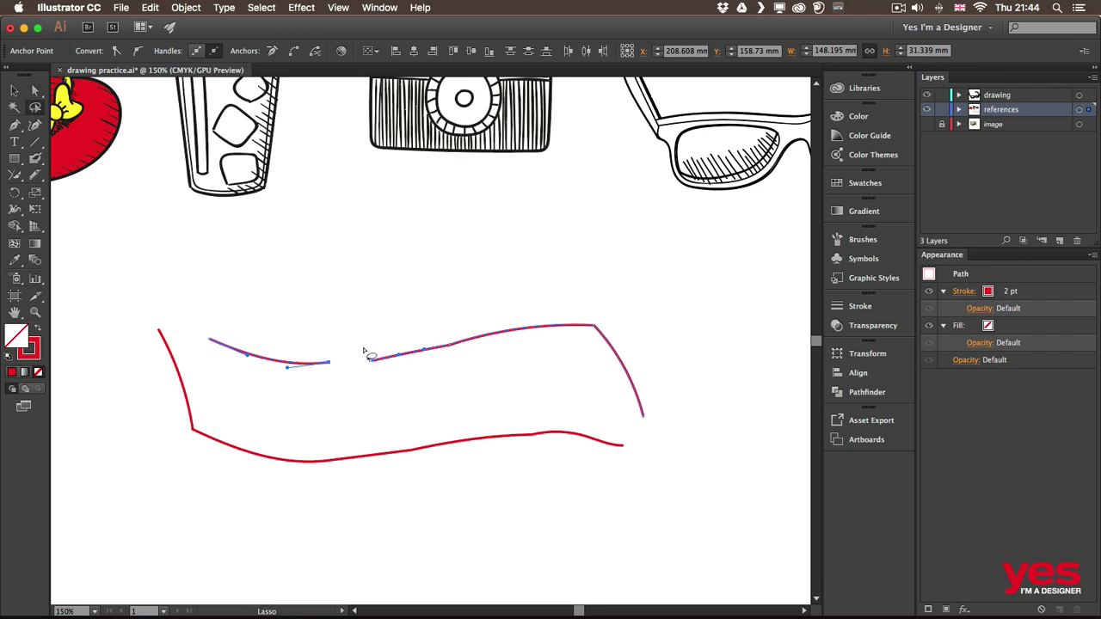
{"action": "mouse_move", "coordinate": [343, 341]}
{"action": "left_mouse_down"}
{"action": "mouse_move", "coordinate": [369, 343]}
{"action": "mouse_move", "coordinate": [372, 357]}
{"action": "left_mouse_up"}
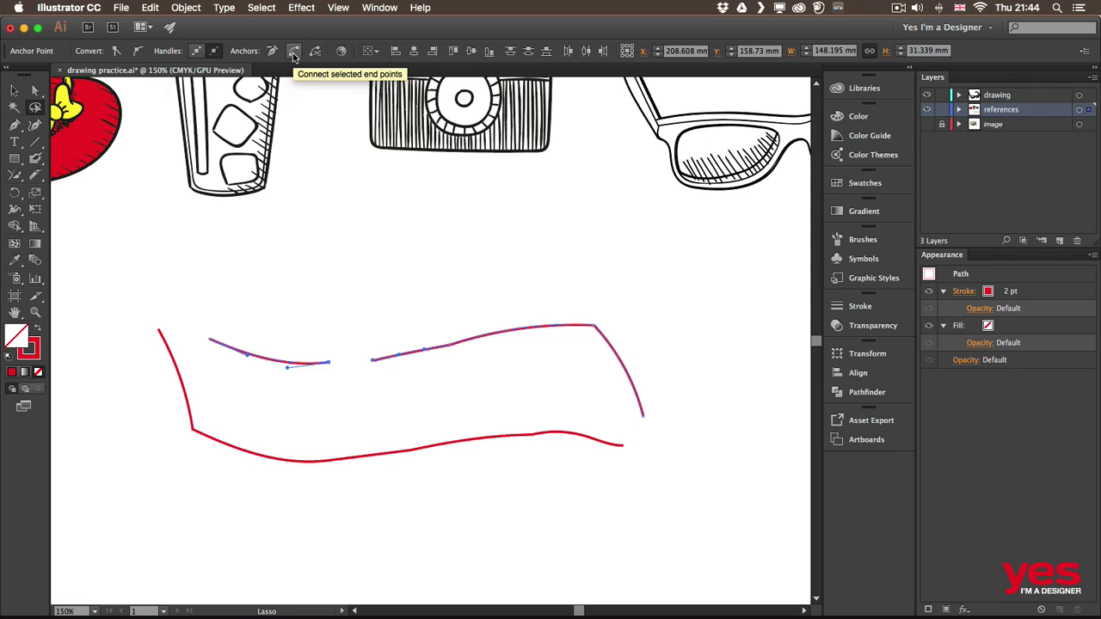
{"action": "left_click", "coordinate": [294, 52]}
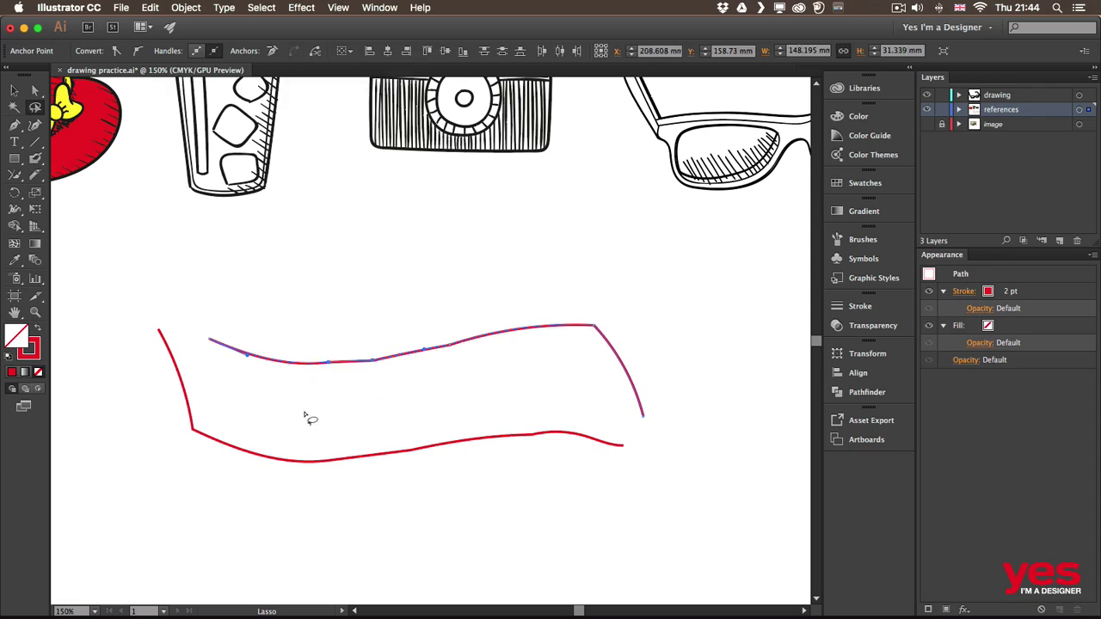
- Connect the lassoed endpoints at the upper-left corner and at the lower-right corner to close the outline
{"action": "mouse_move", "coordinate": [201, 310]}
{"action": "left_mouse_down"}
{"action": "mouse_move", "coordinate": [212, 364]}
{"action": "mouse_move", "coordinate": [153, 381]}
{"action": "left_mouse_up"}
{"action": "left_click", "coordinate": [293, 51]}
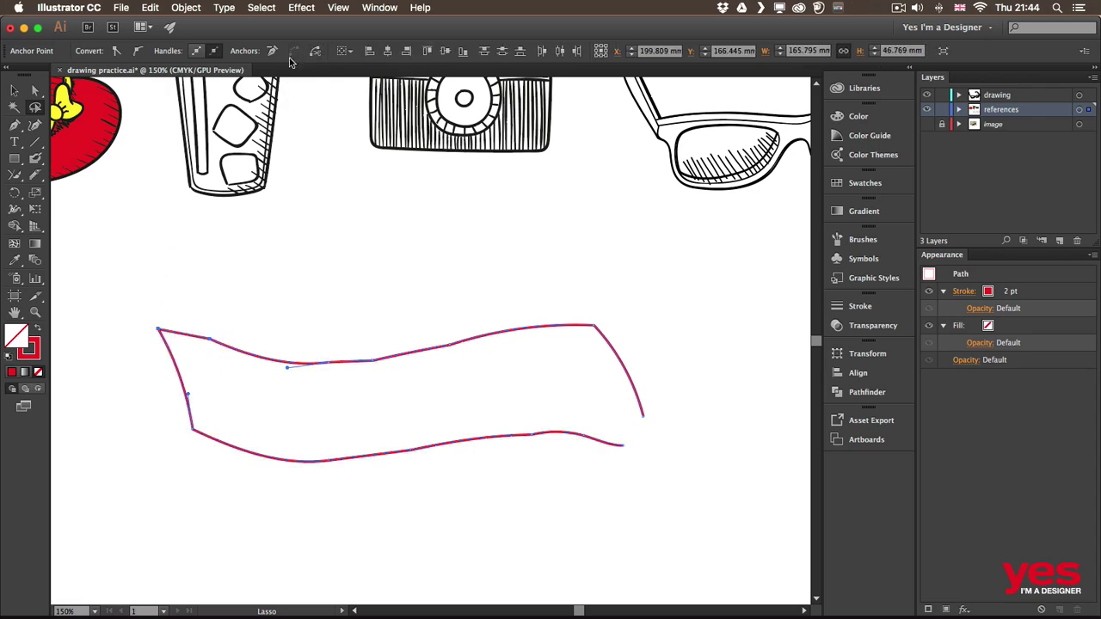
{"action": "mouse_move", "coordinate": [657, 430]}
{"action": "left_mouse_down"}
{"action": "mouse_move", "coordinate": [614, 436]}
{"action": "mouse_move", "coordinate": [638, 424]}
{"action": "left_mouse_up"}
{"action": "left_click", "coordinate": [293, 51]}
{"action": "key", "text": "v"}
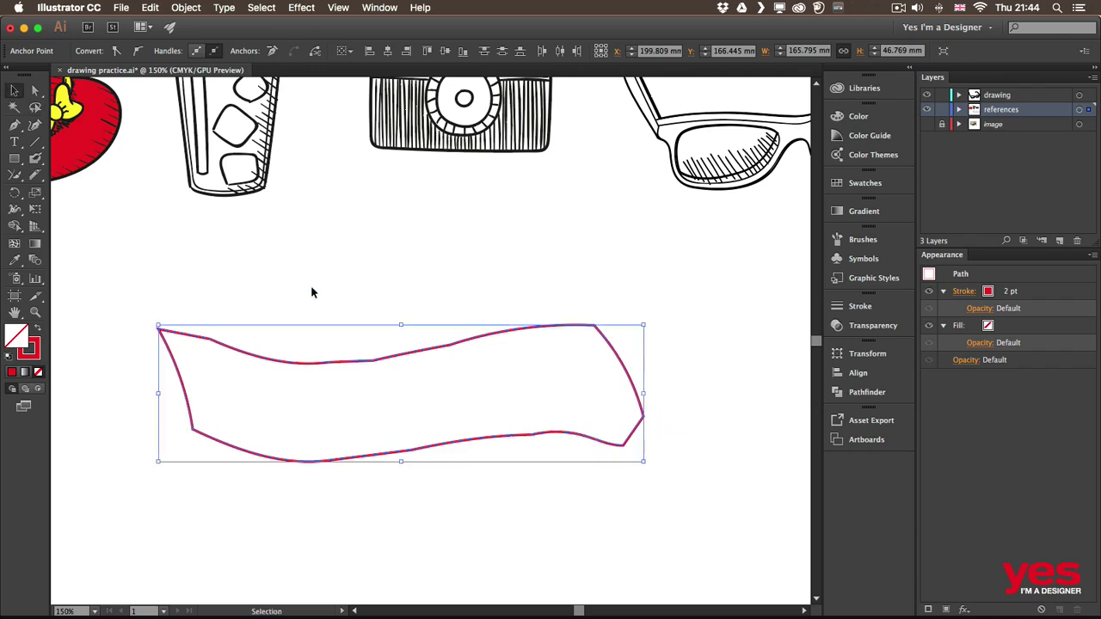
- Select the closed outline and even out its upper edge and lower-right edge with the Smooth tool
{"action": "left_click", "coordinate": [343, 340]}
{"action": "left_click", "coordinate": [367, 361]}
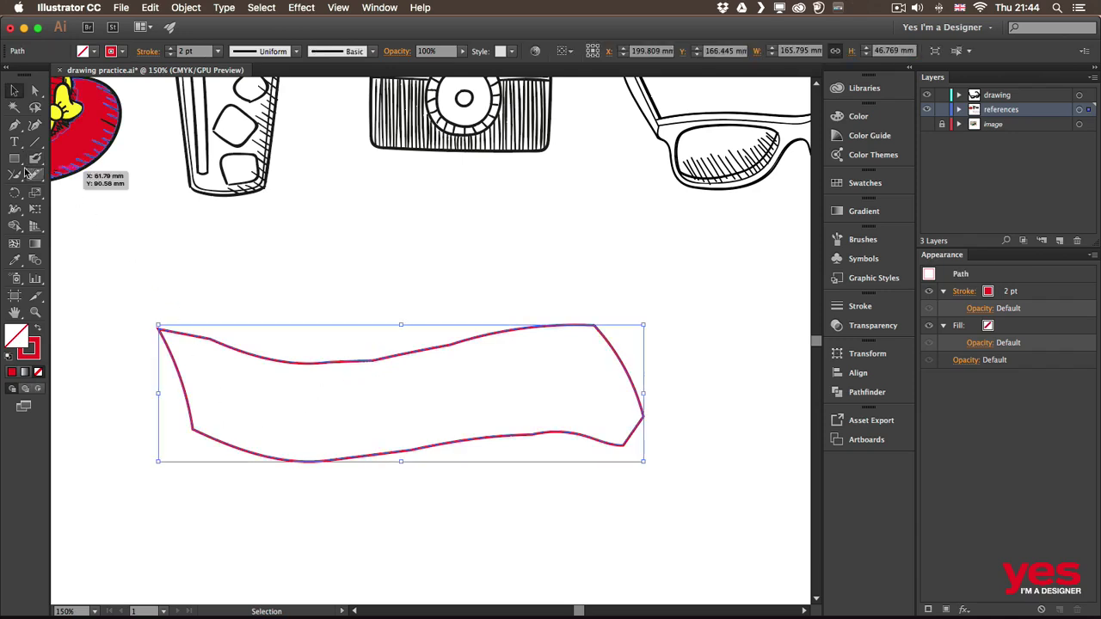
{"action": "left_click_drag", "start_coordinate": [36, 160], "coordinate": [82, 209]}
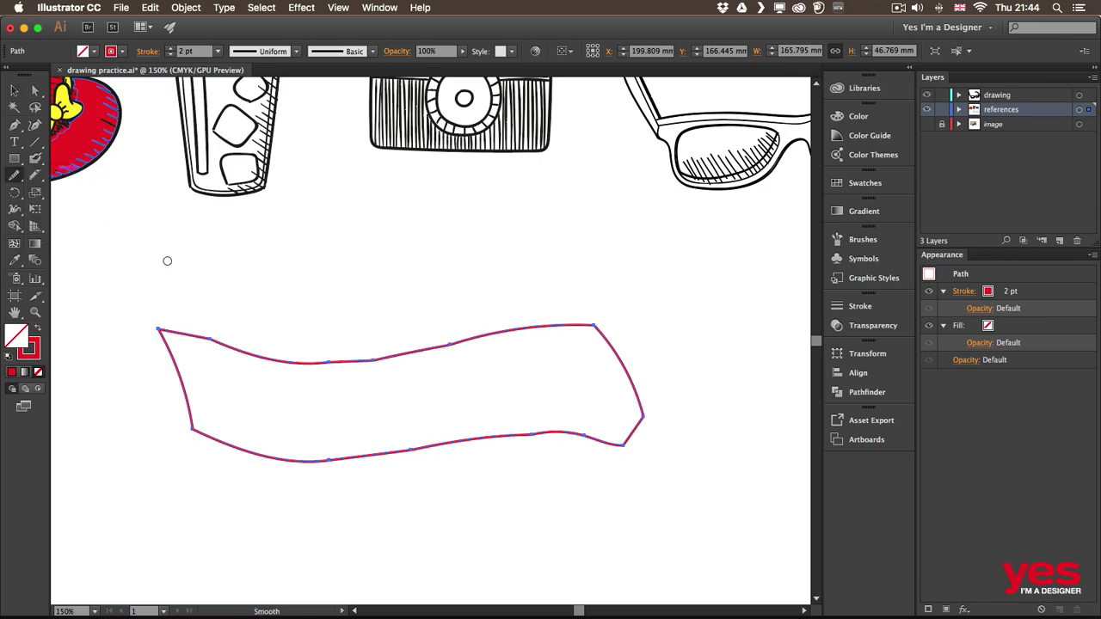
{"action": "mouse_move", "coordinate": [209, 340]}
{"action": "left_mouse_down"}
{"action": "mouse_move", "coordinate": [272, 370]}
{"action": "mouse_move", "coordinate": [432, 341]}
{"action": "mouse_move", "coordinate": [335, 357]}
{"action": "left_mouse_up"}
{"action": "mouse_move", "coordinate": [585, 435]}
{"action": "left_mouse_down"}
{"action": "mouse_move", "coordinate": [647, 440]}
{"action": "mouse_move", "coordinate": [640, 427]}
{"action": "mouse_move", "coordinate": [618, 442]}
{"action": "mouse_move", "coordinate": [653, 400]}
{"action": "mouse_move", "coordinate": [650, 419]}
{"action": "mouse_move", "coordinate": [629, 445]}
{"action": "mouse_move", "coordinate": [632, 381]}
{"action": "mouse_move", "coordinate": [637, 421]}
{"action": "mouse_move", "coordinate": [641, 394]}
{"action": "mouse_move", "coordinate": [605, 444]}
{"action": "mouse_move", "coordinate": [645, 393]}
{"action": "mouse_move", "coordinate": [613, 437]}
{"action": "mouse_move", "coordinate": [582, 435]}
{"action": "mouse_move", "coordinate": [655, 460]}
{"action": "left_mouse_up"}
{"action": "left_click_drag", "start_coordinate": [599, 441], "coordinate": [405, 446]}
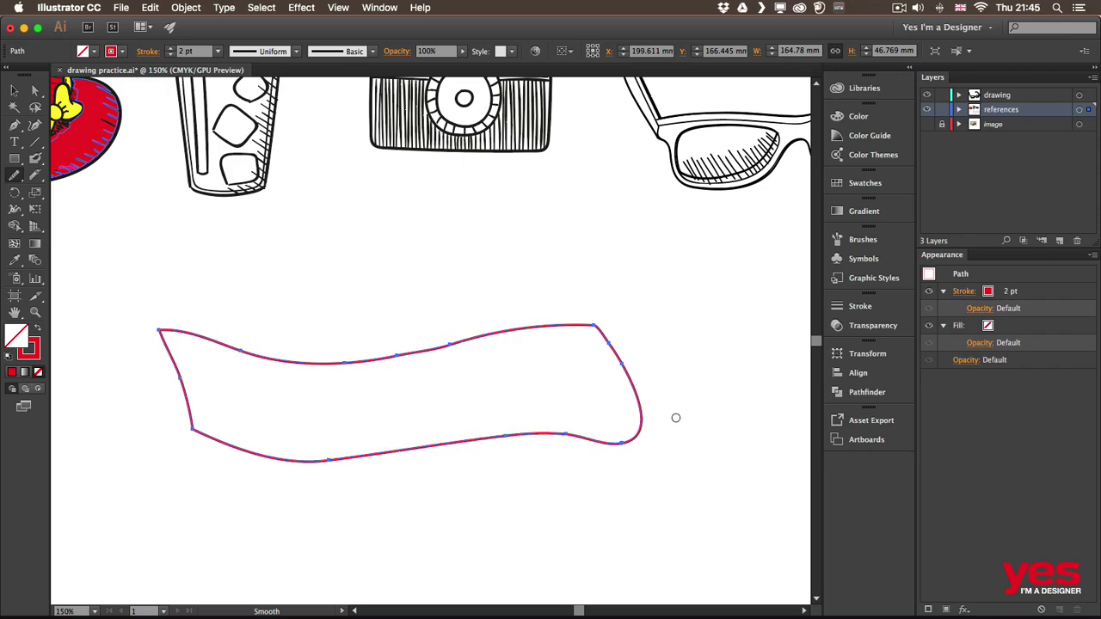
- Convert the anchor point at the outline's lower-right end to a corner point
{"action": "key", "text": "a"}
{"action": "left_click", "coordinate": [622, 445]}
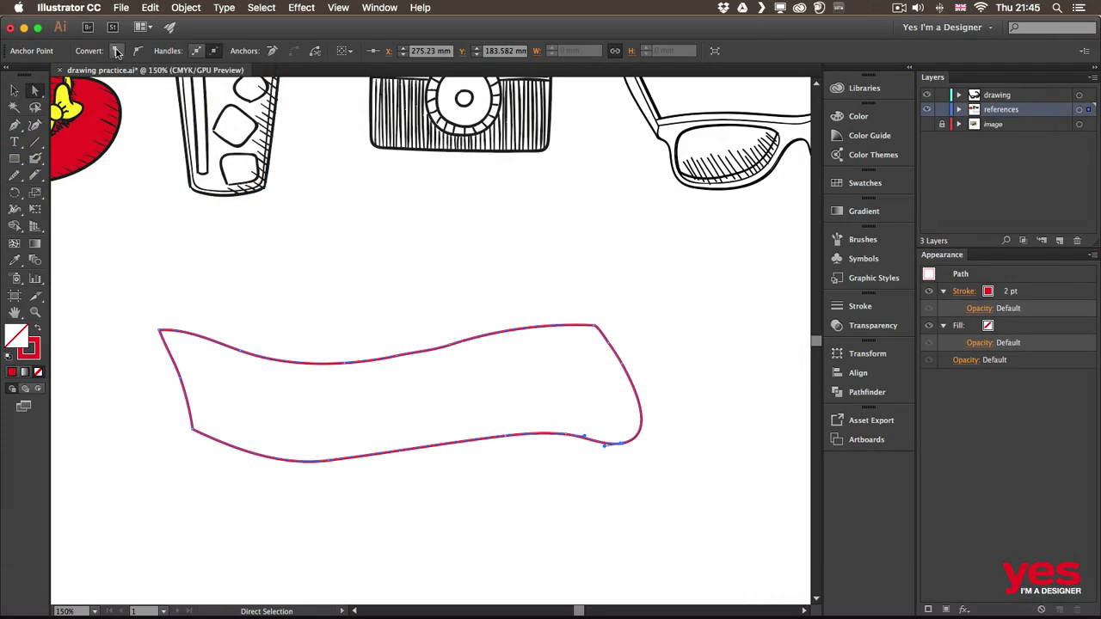
{"action": "left_click", "coordinate": [116, 53]}
{"action": "left_click", "coordinate": [616, 446]}
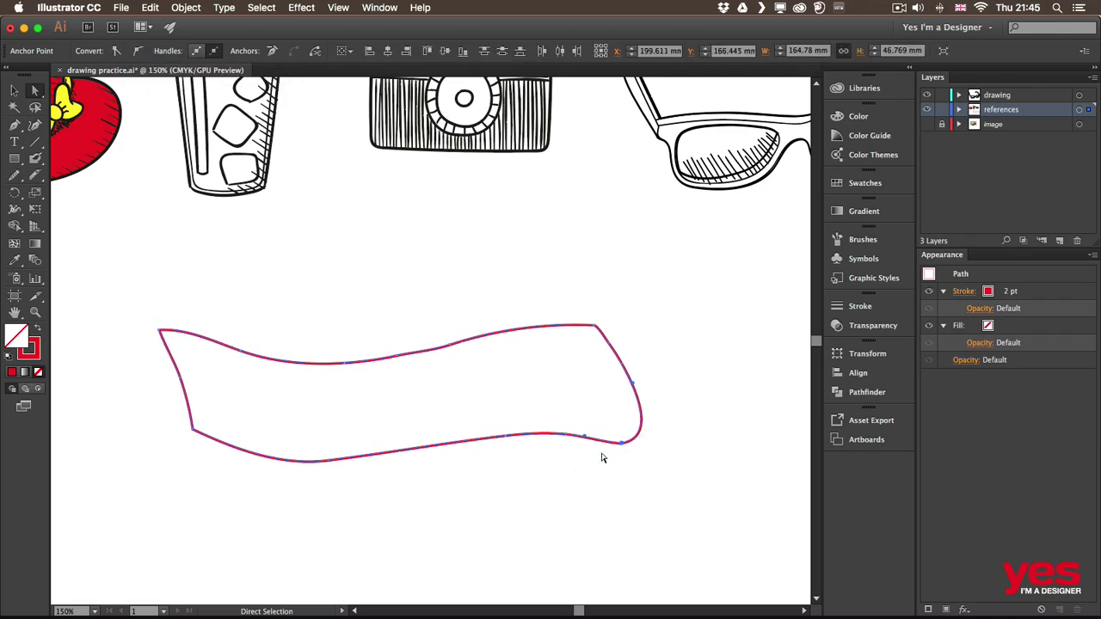
{"action": "left_click", "coordinate": [117, 51]}
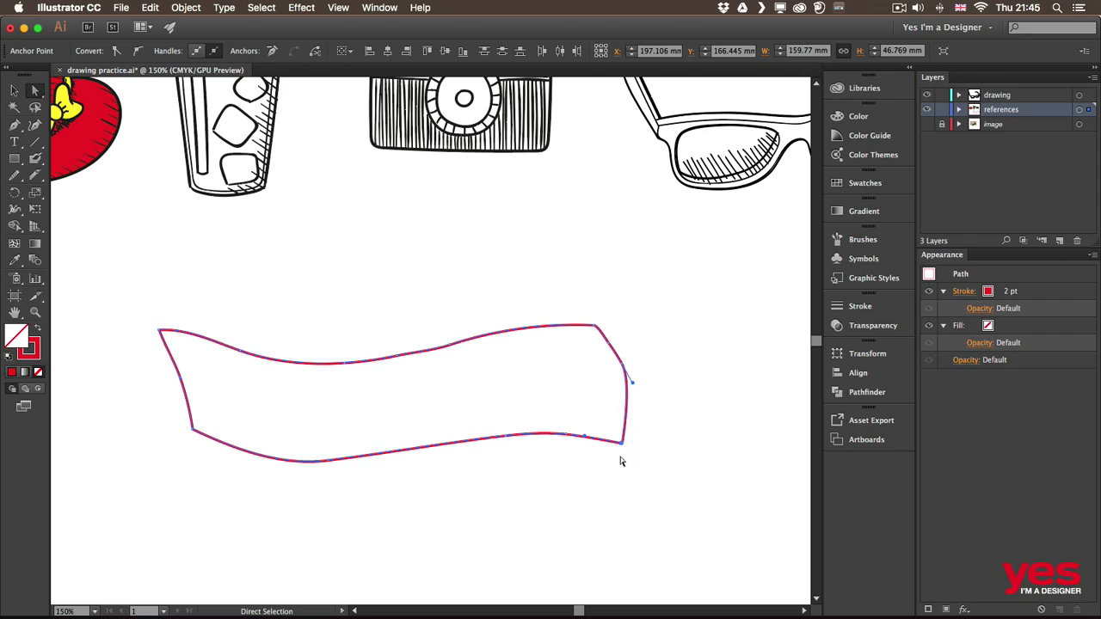
- Convert the anchor point at the outline's upper-right tip to a corner point and deselect the path
{"action": "left_click_drag", "start_coordinate": [583, 280], "coordinate": [595, 353]}
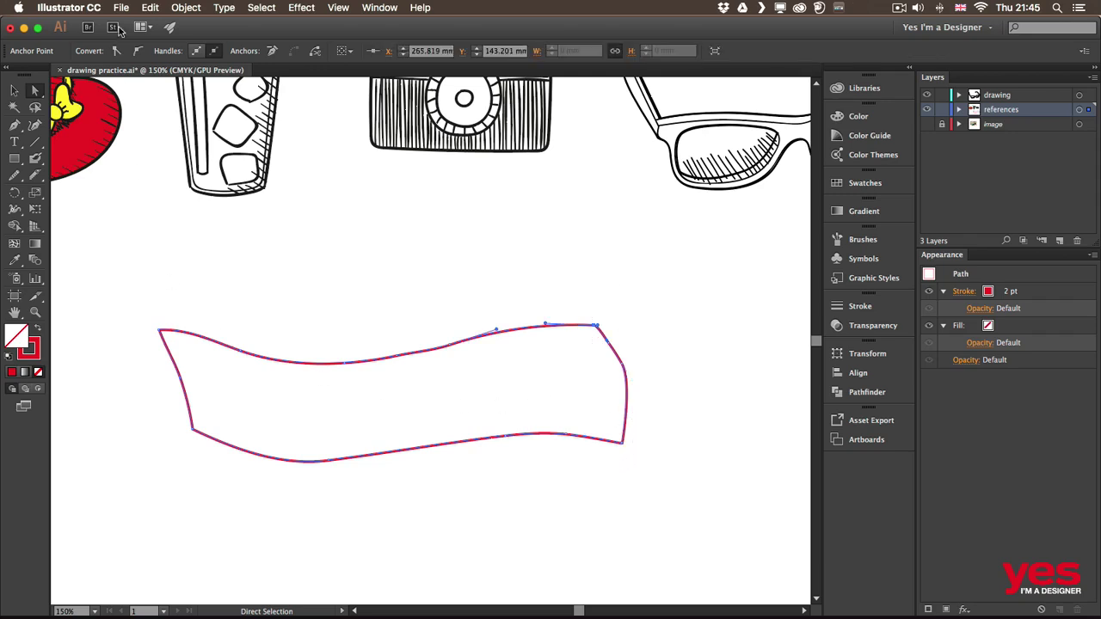
{"action": "left_click", "coordinate": [118, 51]}
{"action": "left_click", "coordinate": [631, 321]}
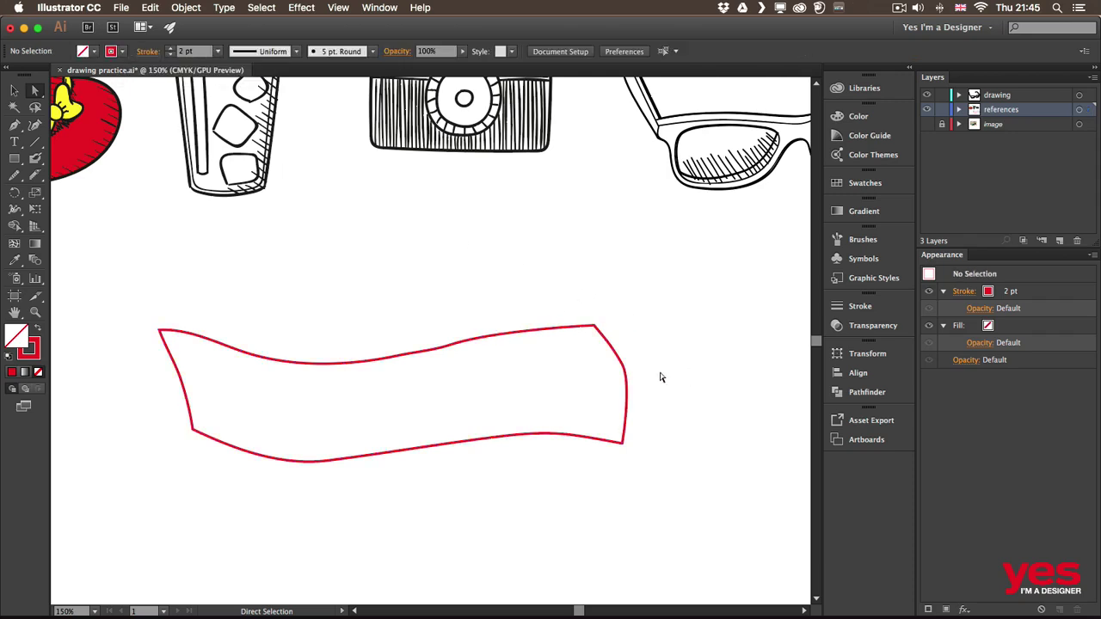
- Swap the closed shape's fill and stroke so it has a red fill and no stroke, leaving it selected
{"action": "key", "text": "v"}
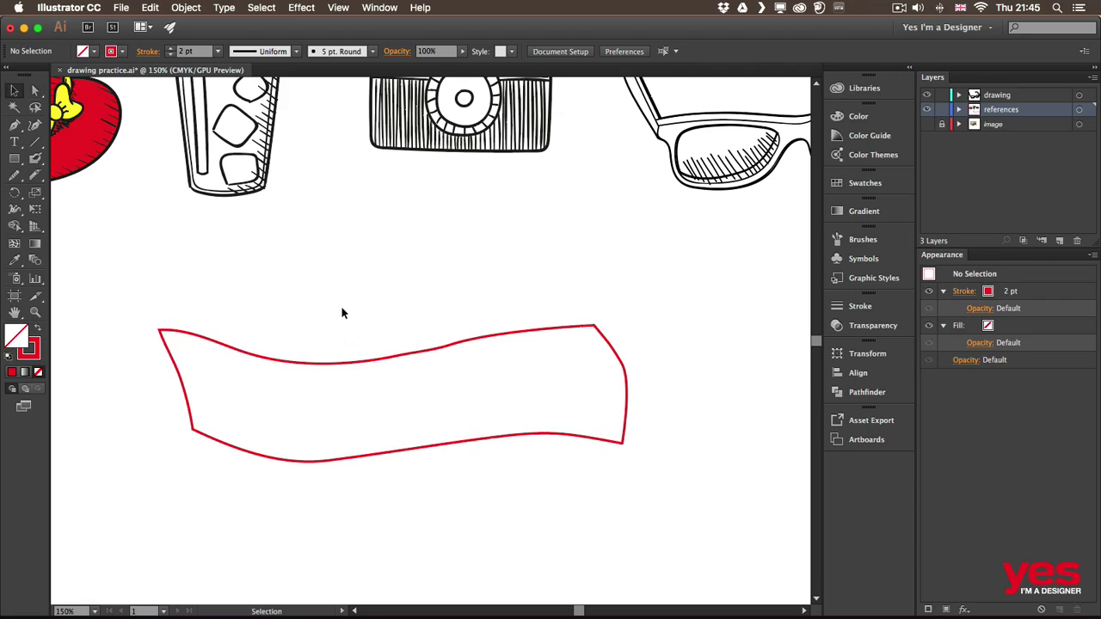
{"action": "left_click_drag", "start_coordinate": [341, 307], "coordinate": [393, 490]}
{"action": "key", "text": "shift+x"}
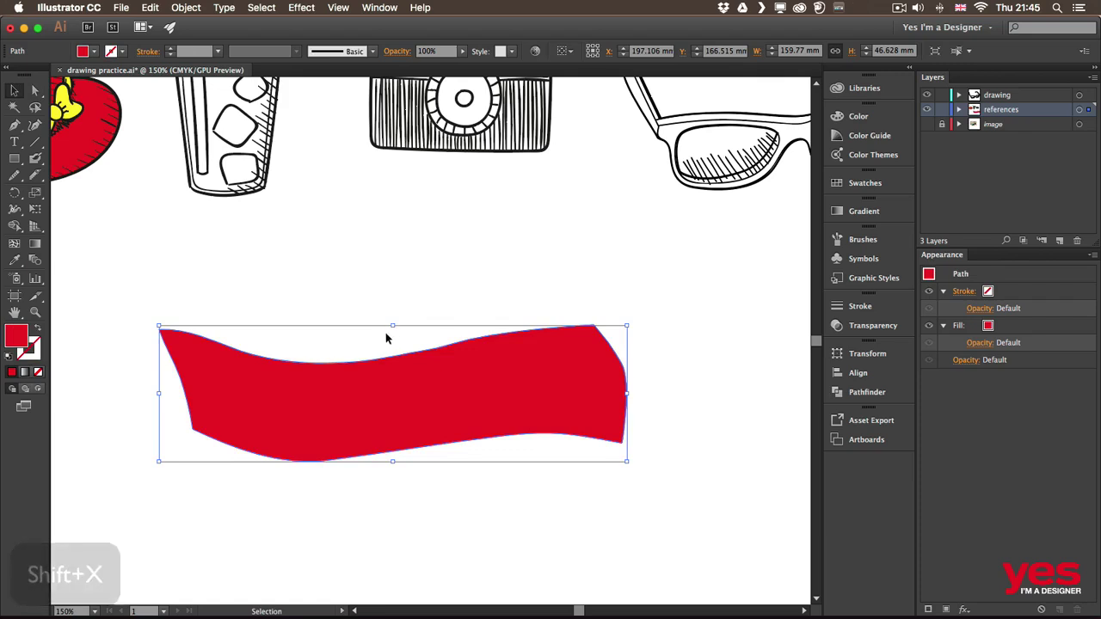
{"action": "left_click", "coordinate": [433, 267]}
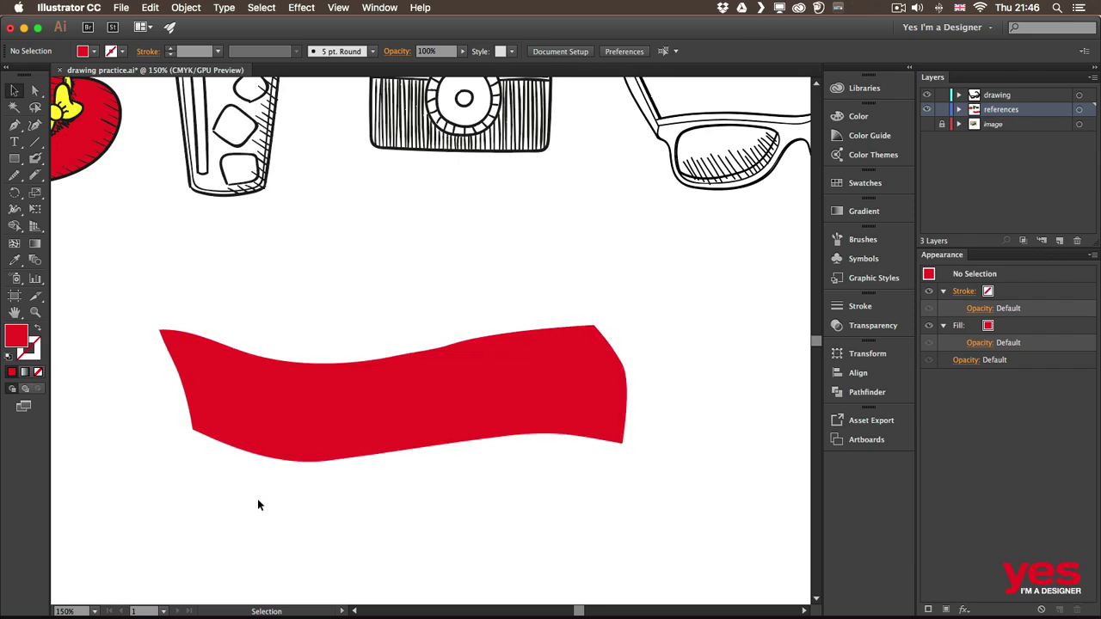
{"action": "left_click", "coordinate": [332, 417]}
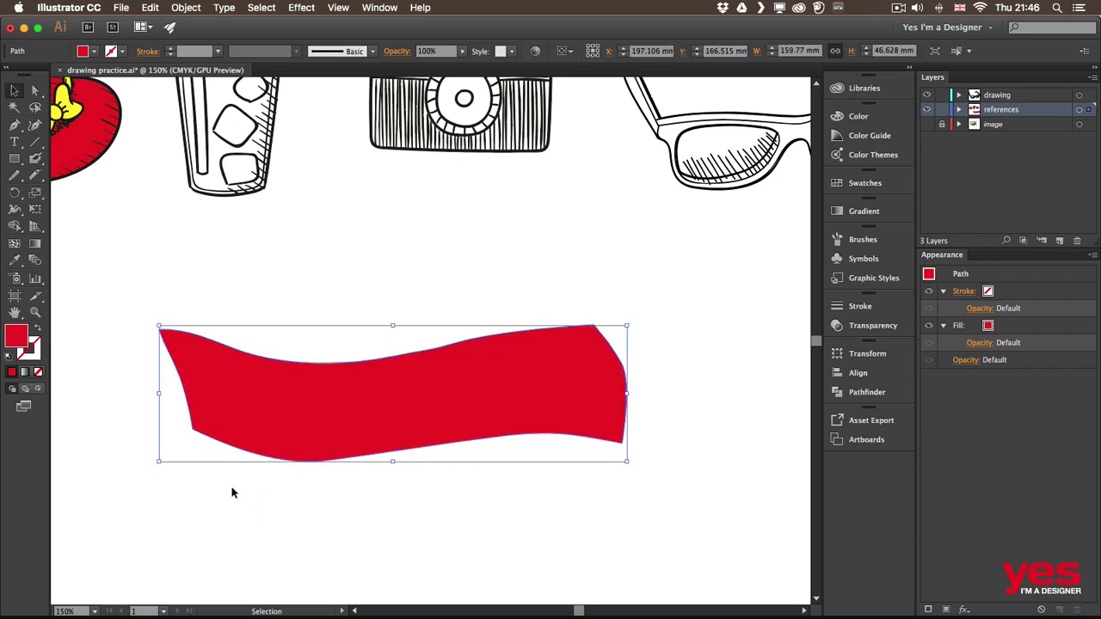
- Cut the red banner's outline with the Scissors tool near the middle of its upper edge and at the lower edge below
{"action": "left_click", "coordinate": [35, 160]}
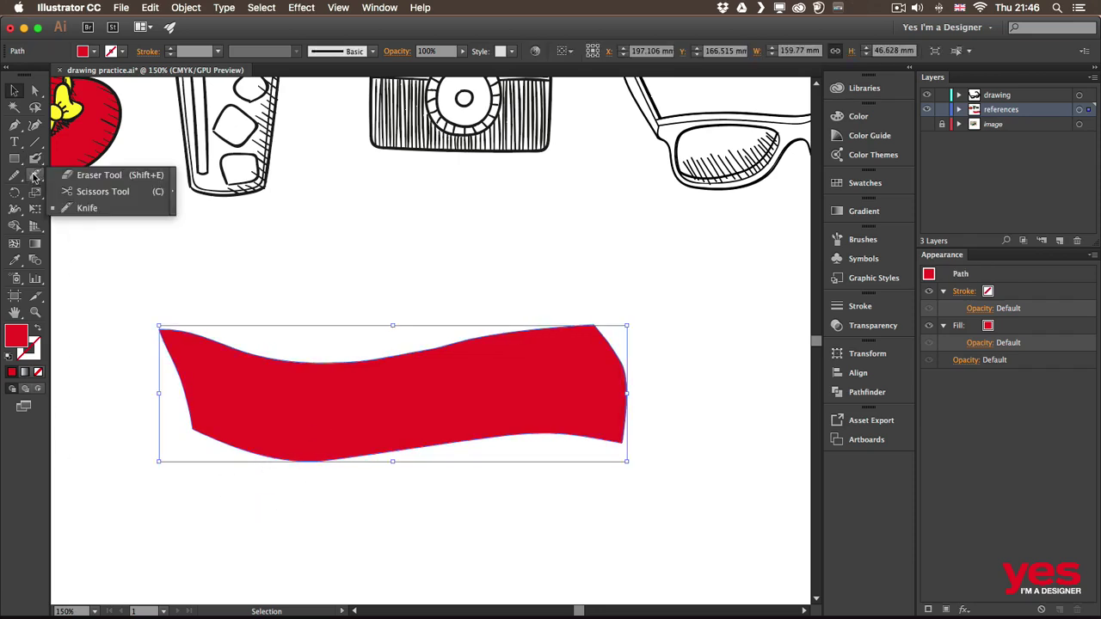
{"action": "left_click", "coordinate": [101, 192]}
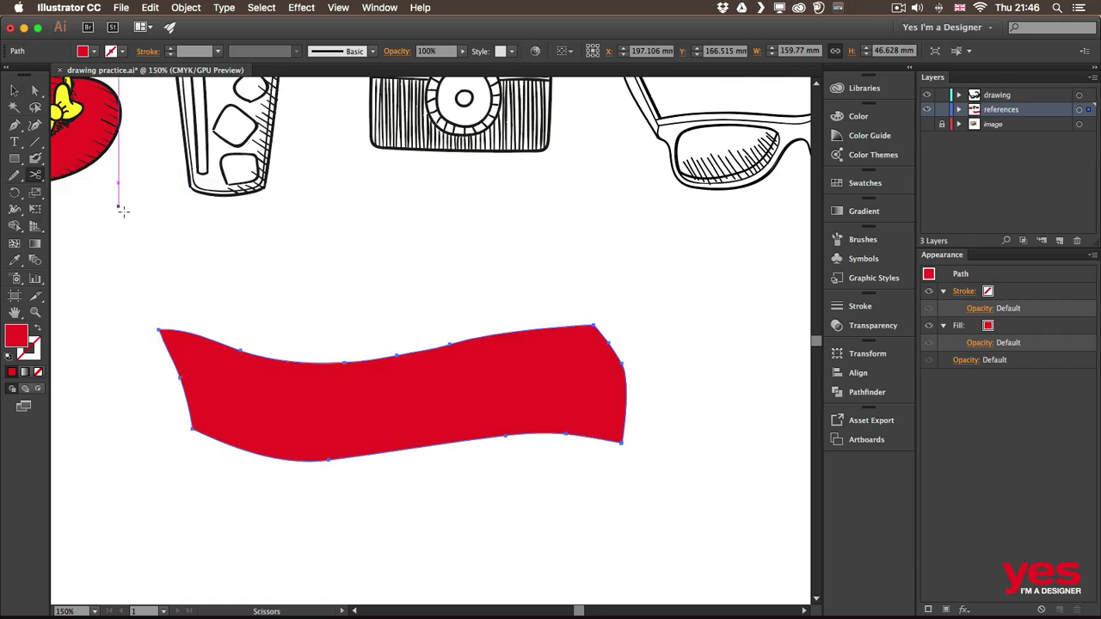
{"action": "left_click", "coordinate": [373, 359]}
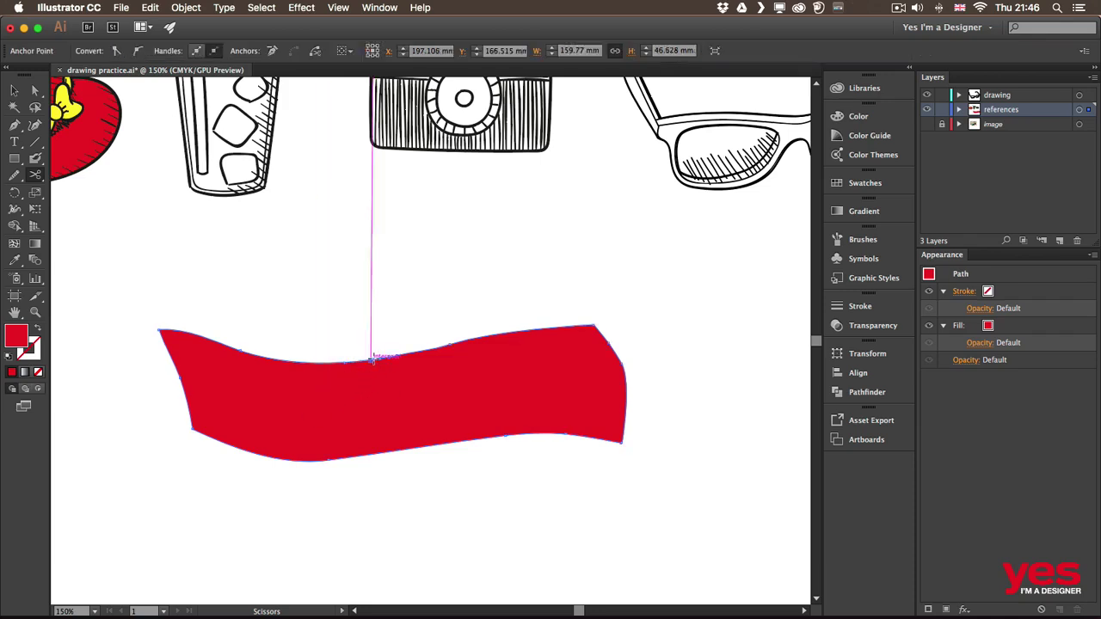
{"action": "left_click", "coordinate": [391, 450]}
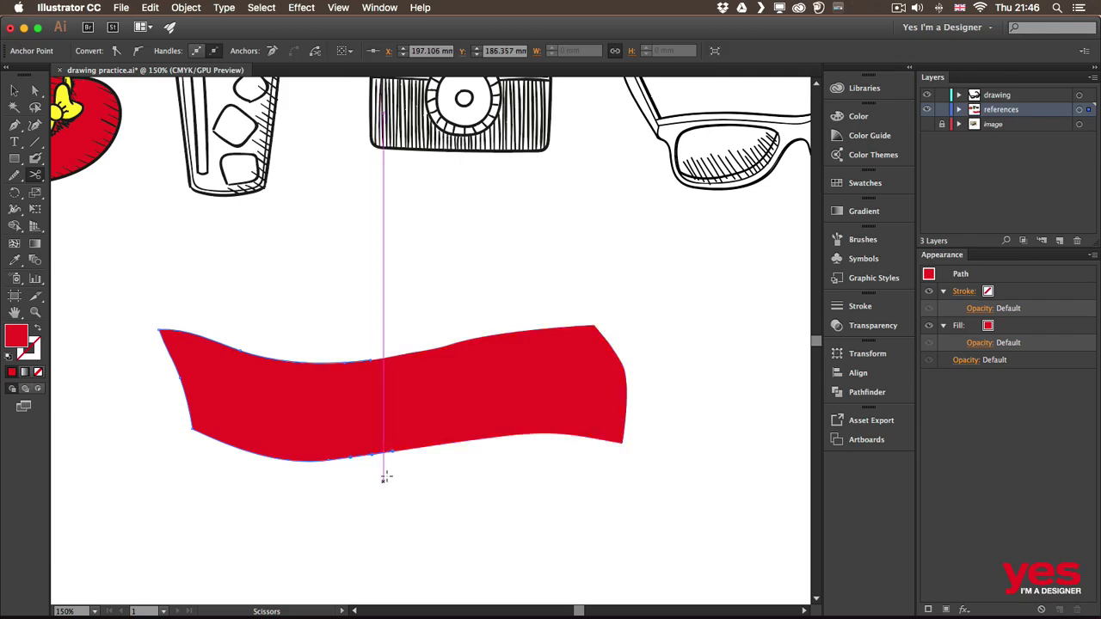
- Move the right part of the cut banner away to the right and slightly up, leaving a gap, and deselect it
{"action": "key", "text": "v"}
{"action": "left_click", "coordinate": [366, 350]}
{"action": "left_click", "coordinate": [422, 395]}
{"action": "left_click_drag", "start_coordinate": [464, 383], "coordinate": [491, 372]}
{"action": "left_click", "coordinate": [403, 274]}
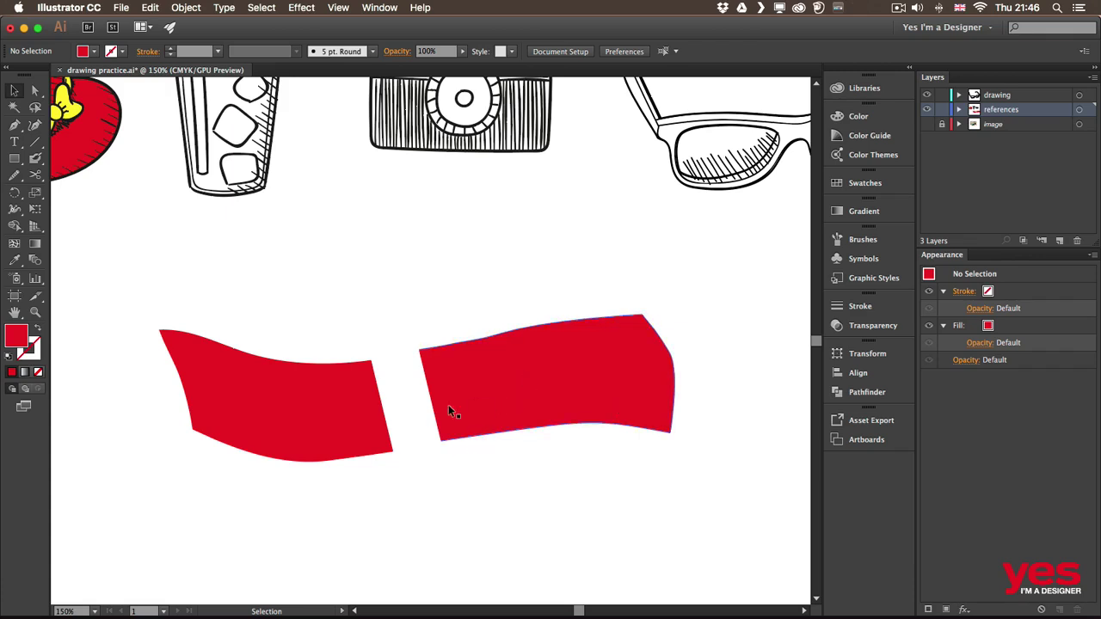
- Erase a strip down through the right banner piece and move the resulting middle piece close to the left one, leaving a narrow gap
{"action": "key", "text": "shift+e"}
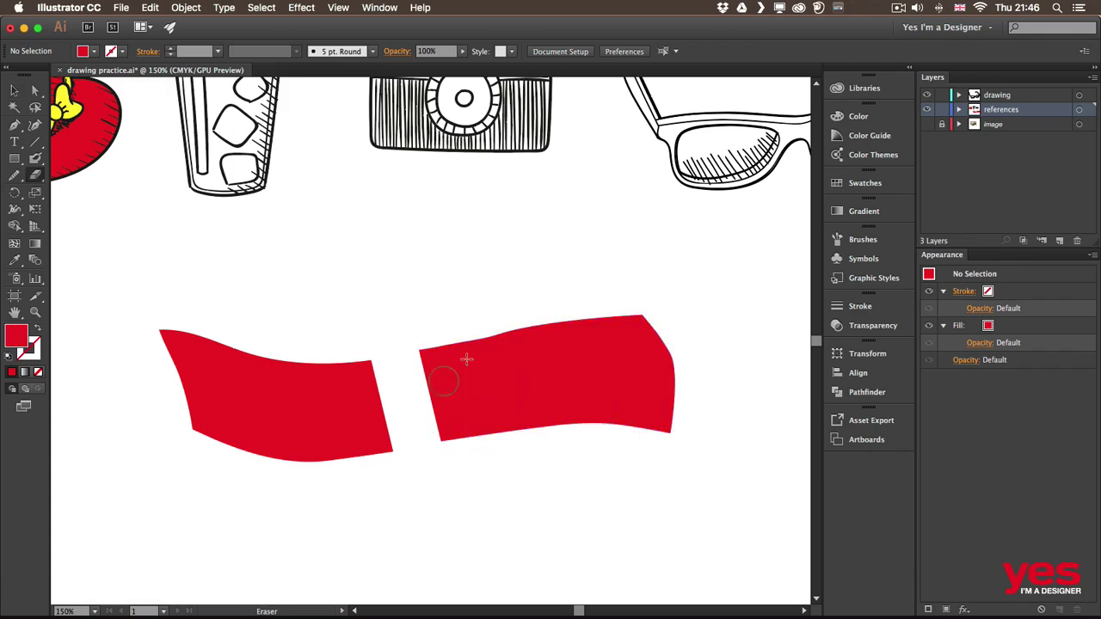
{"action": "mouse_move", "coordinate": [519, 314]}
{"action": "left_mouse_down"}
{"action": "mouse_move", "coordinate": [546, 387]}
{"action": "mouse_move", "coordinate": [559, 495]}
{"action": "left_mouse_up"}
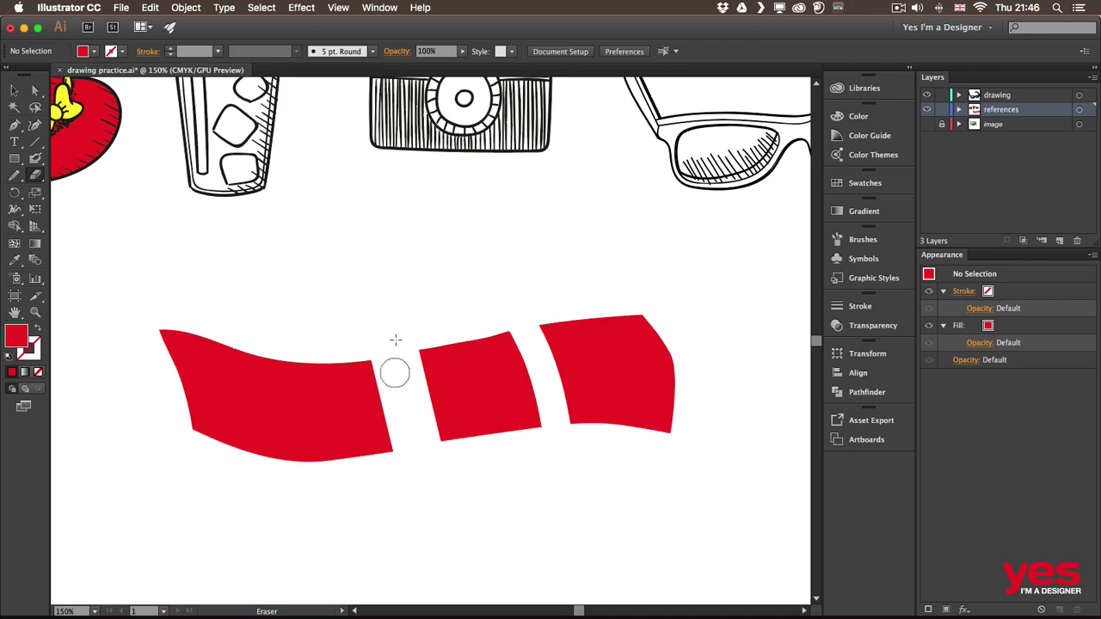
{"action": "key", "text": "v"}
{"action": "left_click_drag", "start_coordinate": [450, 374], "coordinate": [407, 392]}
{"action": "left_click", "coordinate": [414, 520]}
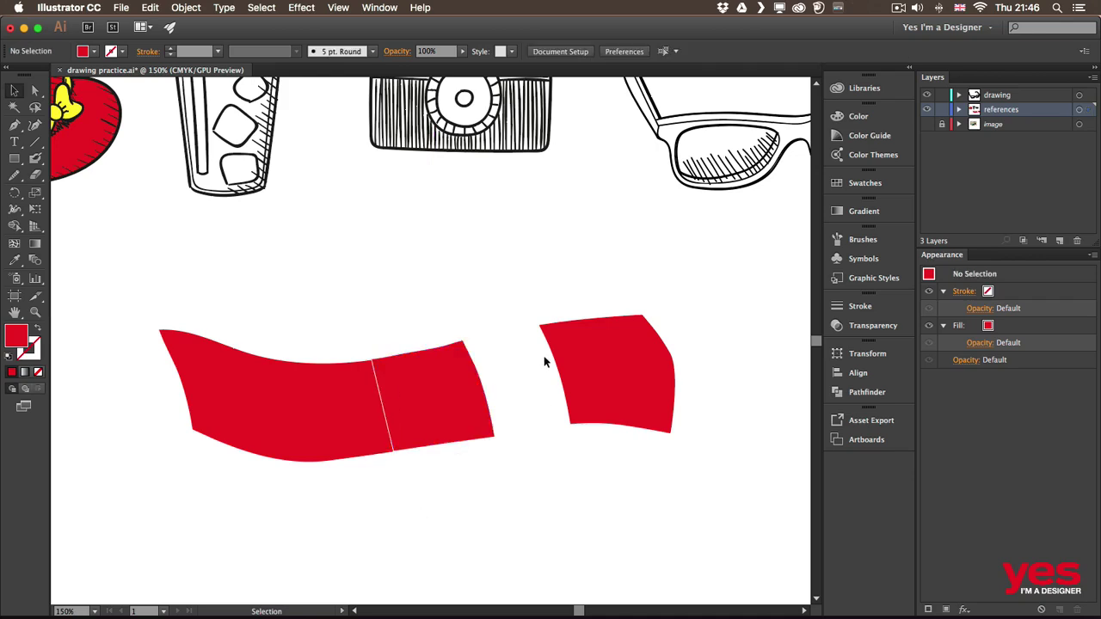
{"action": "left_click_drag", "start_coordinate": [422, 393], "coordinate": [425, 395]}
{"action": "left_click", "coordinate": [404, 505]}
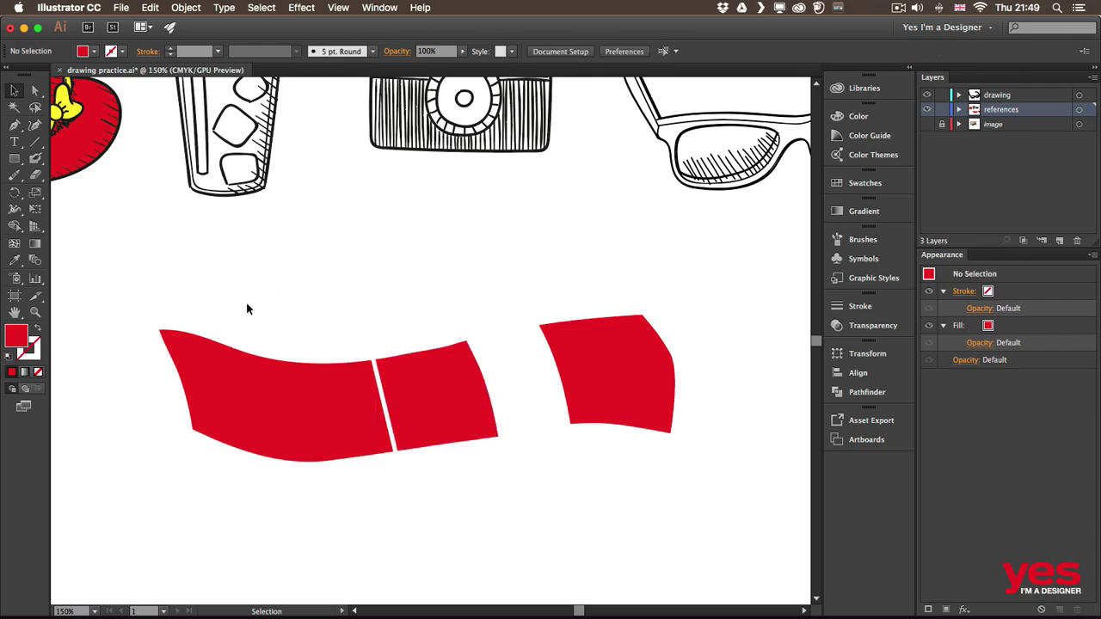
- Draw a wavy Pencil line about 112 mm wide above the banner and give it no fill and a 3 pt black stroke
{"action": "key", "text": "n"}
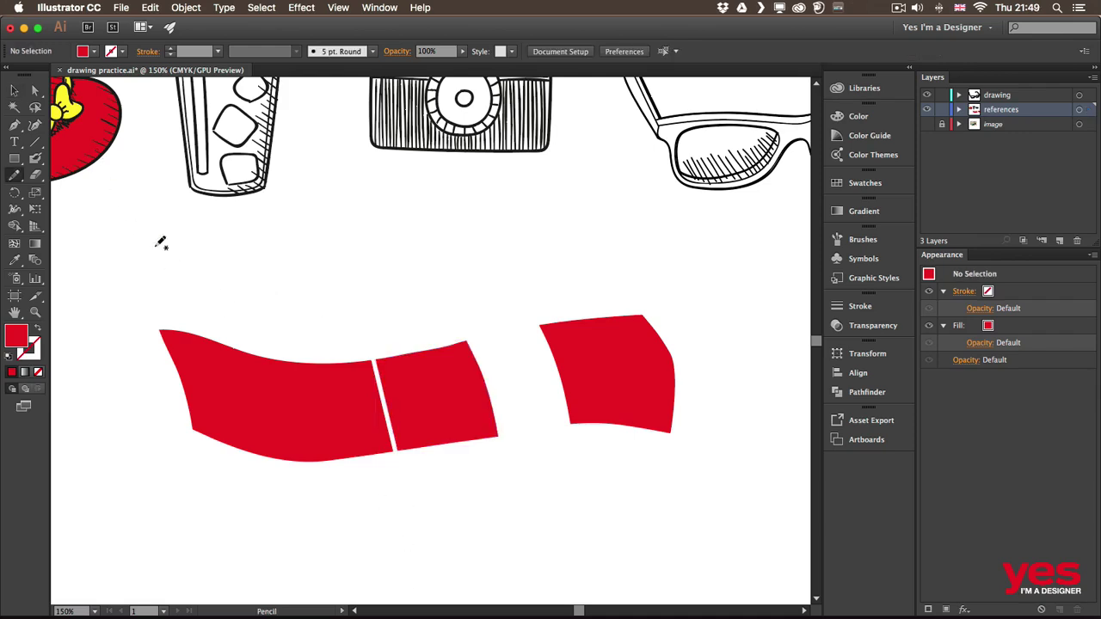
{"action": "left_click_drag", "start_coordinate": [244, 255], "coordinate": [569, 223]}
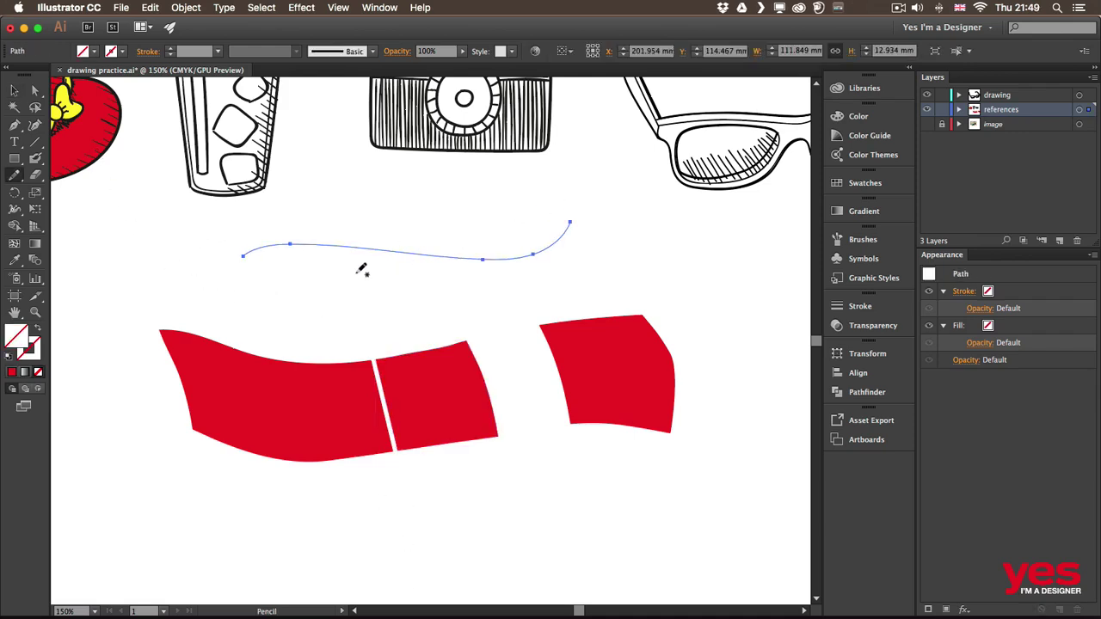
{"action": "key", "text": "slash"}
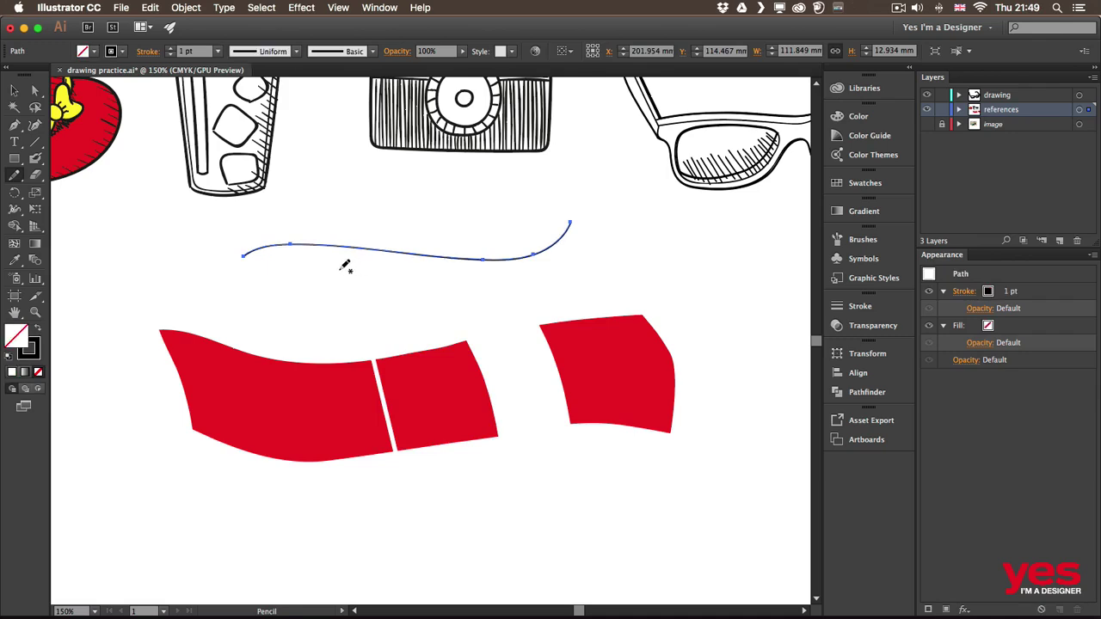
{"action": "left_click", "coordinate": [170, 49]}
{"action": "left_click", "coordinate": [168, 49]}
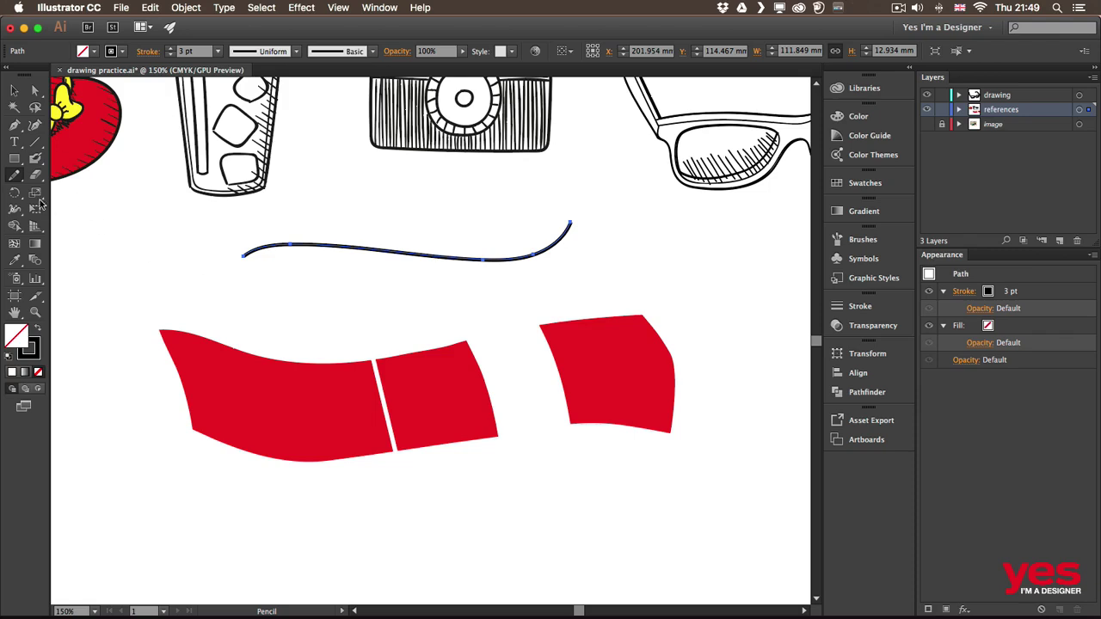
- Break the wavy black line into separate dashes with the Path Eraser tool, trimming its left end, and deselect it
{"action": "left_click_drag", "start_coordinate": [17, 179], "coordinate": [83, 224]}
{"action": "left_click_drag", "start_coordinate": [265, 260], "coordinate": [166, 255]}
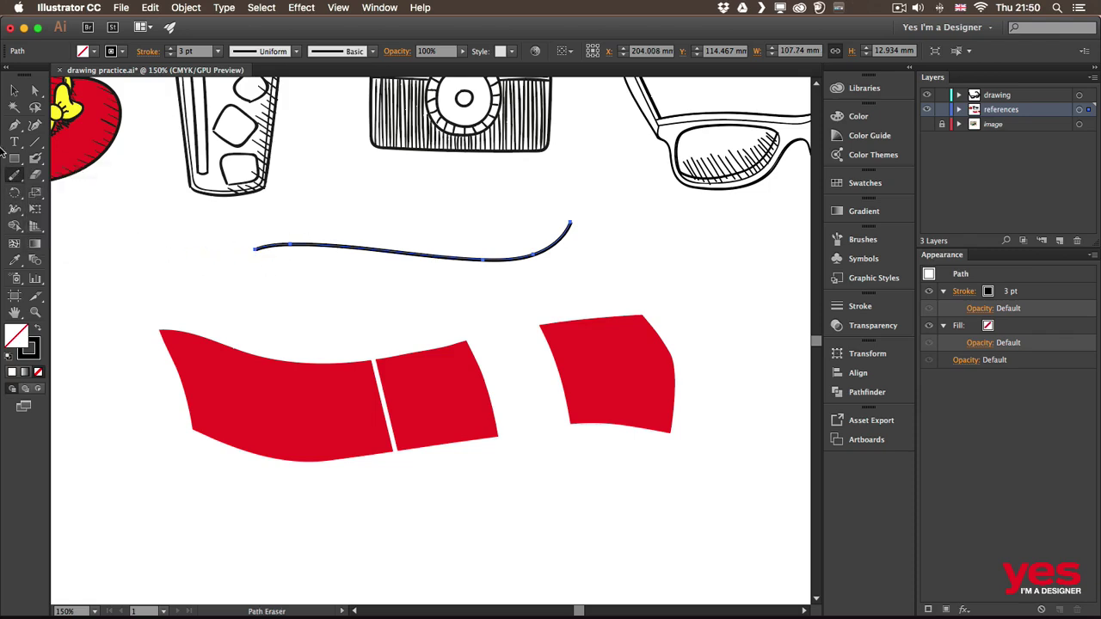
{"action": "mouse_move", "coordinate": [257, 247]}
{"action": "left_mouse_down"}
{"action": "mouse_move", "coordinate": [325, 240]}
{"action": "mouse_move", "coordinate": [376, 249]}
{"action": "left_mouse_up"}
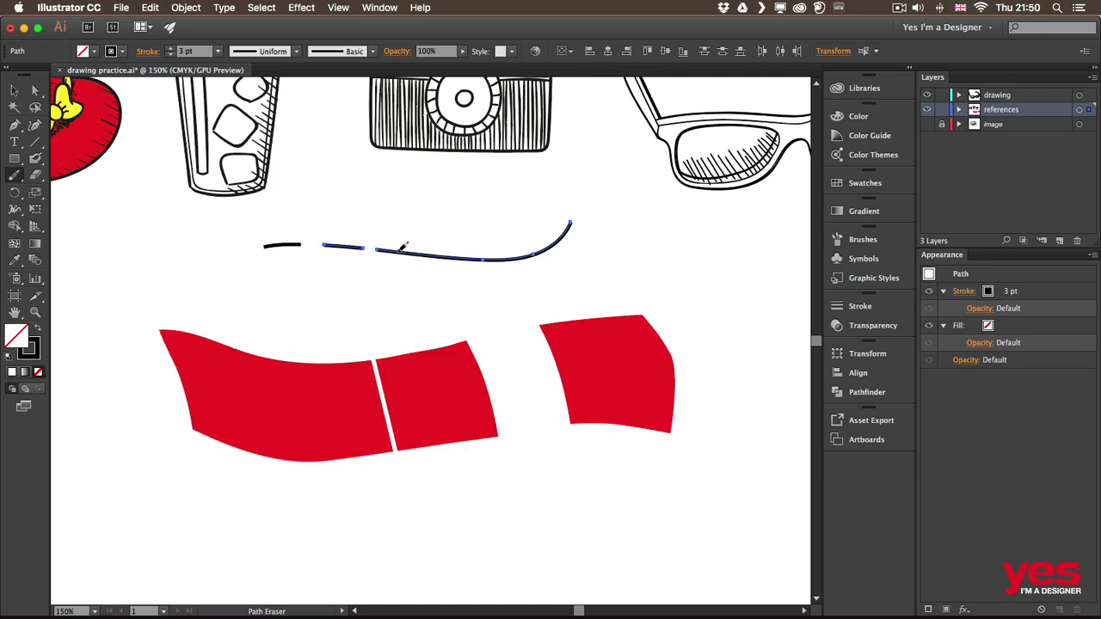
{"action": "mouse_move", "coordinate": [404, 250]}
{"action": "left_mouse_down"}
{"action": "mouse_move", "coordinate": [514, 255]}
{"action": "mouse_move", "coordinate": [499, 263]}
{"action": "mouse_move", "coordinate": [564, 229]}
{"action": "left_mouse_up"}
{"action": "key", "text": "v"}
{"action": "left_click", "coordinate": [469, 317]}
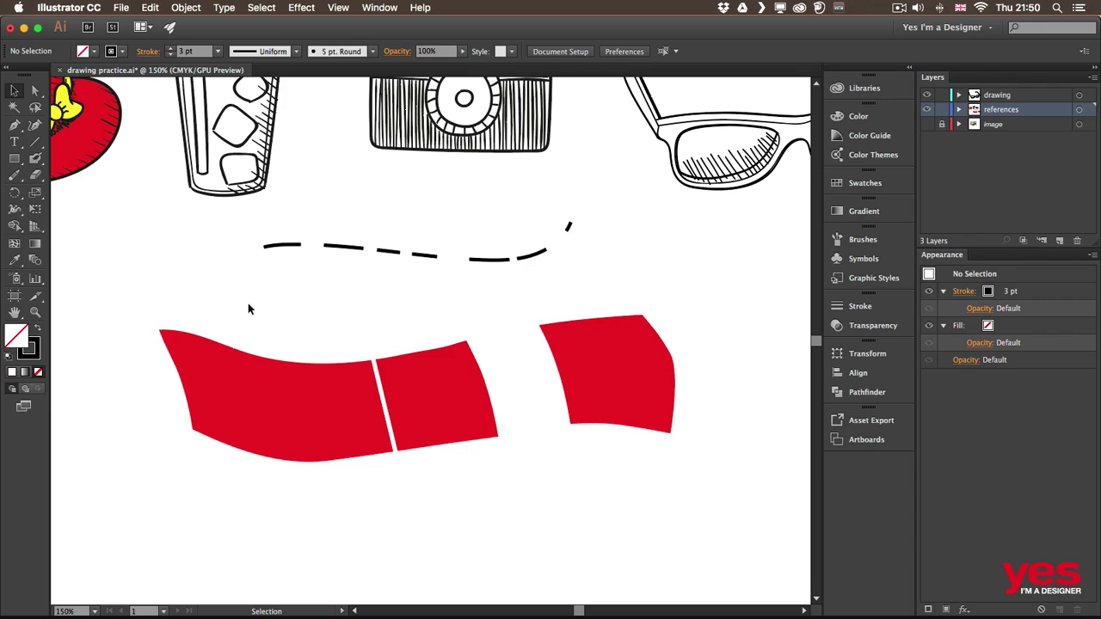
- Move the red hat slightly down and cut it from top to bottom through the middle with the Knife tool
{"action": "left_click_drag", "start_coordinate": [181, 249], "coordinate": [399, 324]}
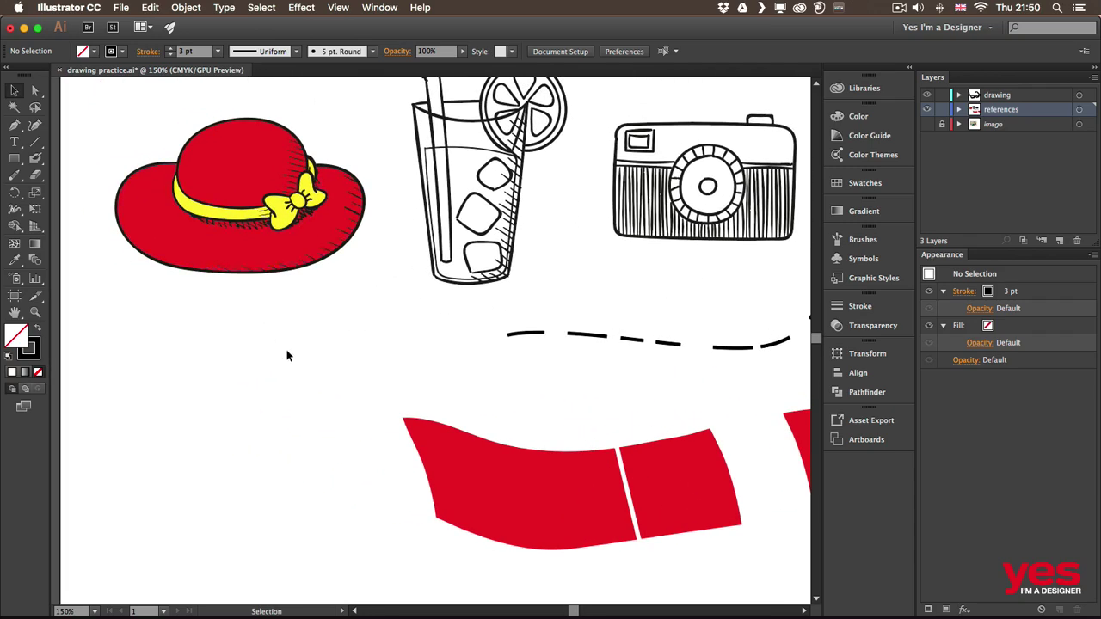
{"action": "mouse_move", "coordinate": [35, 175]}
{"action": "left_mouse_down"}
{"action": "mouse_move", "coordinate": [118, 214]}
{"action": "mouse_move", "coordinate": [54, 249]}
{"action": "mouse_move", "coordinate": [100, 211]}
{"action": "left_mouse_up"}
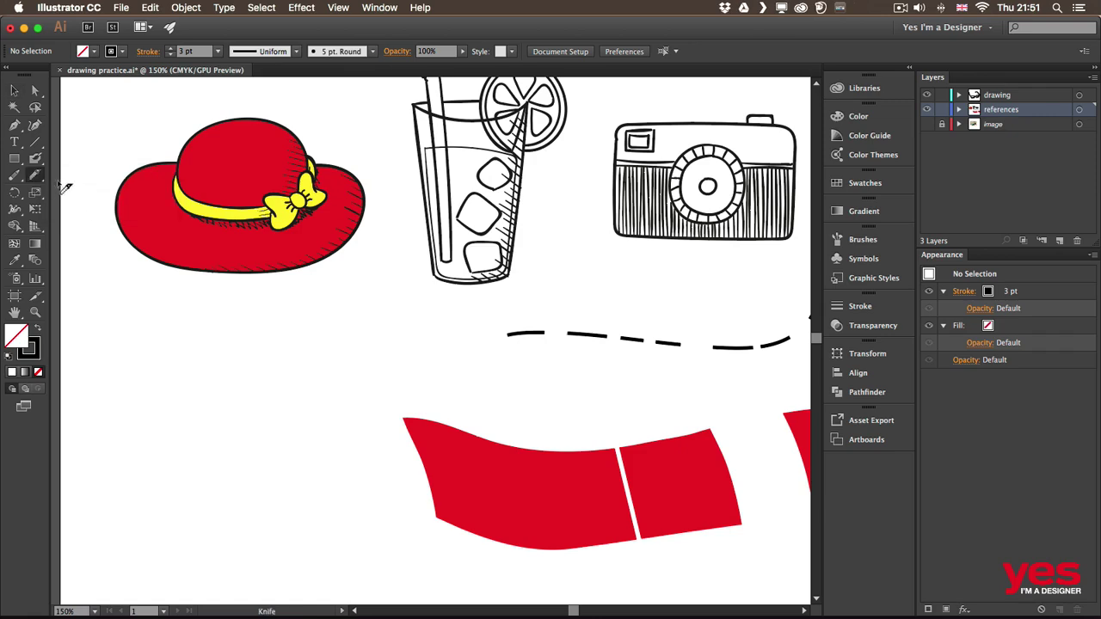
{"action": "left_click_drag", "start_coordinate": [219, 149], "coordinate": [221, 226]}
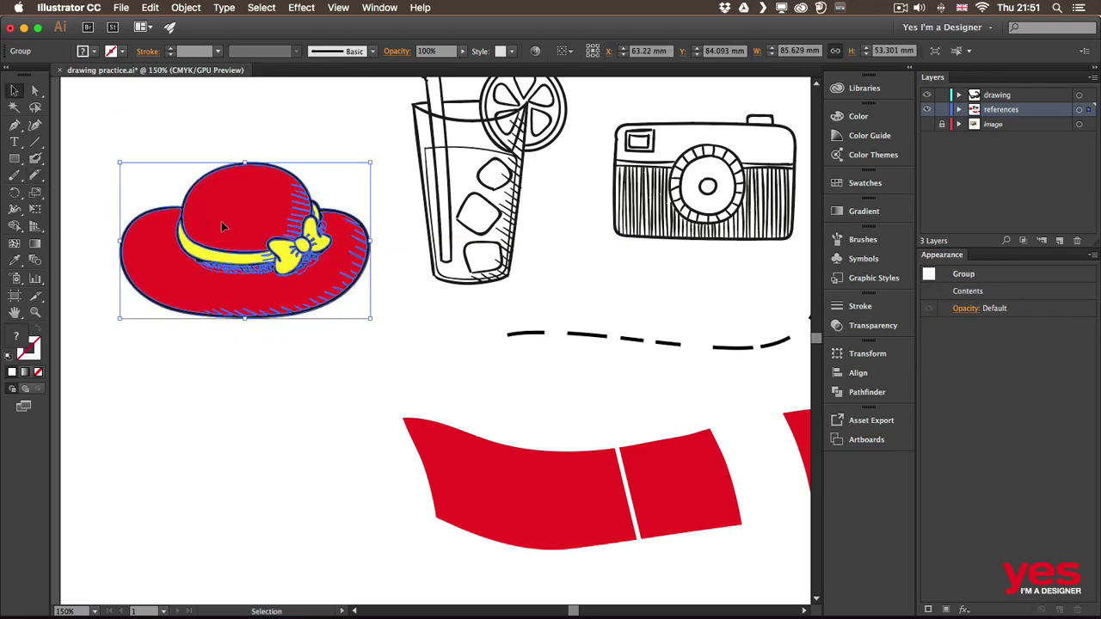
{"action": "left_click", "coordinate": [36, 174]}
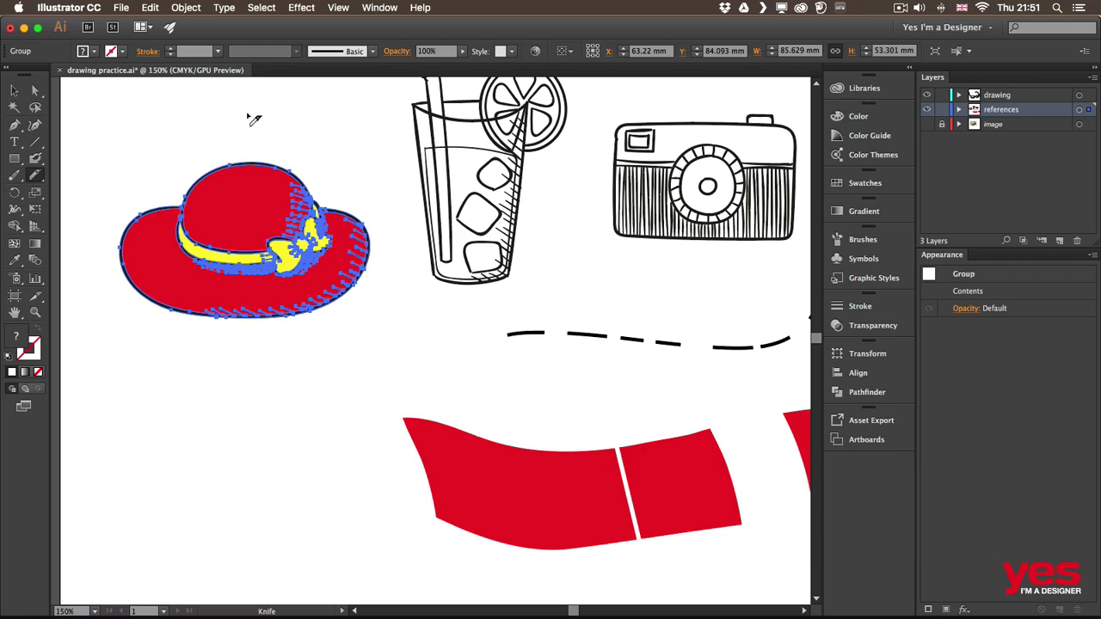
{"action": "mouse_move", "coordinate": [244, 128]}
{"action": "left_mouse_down"}
{"action": "mouse_move", "coordinate": [257, 364]}
{"action": "mouse_move", "coordinate": [233, 455]}
{"action": "left_mouse_up"}
- Show the artwork in outline mode and lasso all anchor points of the hat's left half up to the knife cut
{"action": "key", "text": "super+y"}
{"action": "key", "text": "v"}
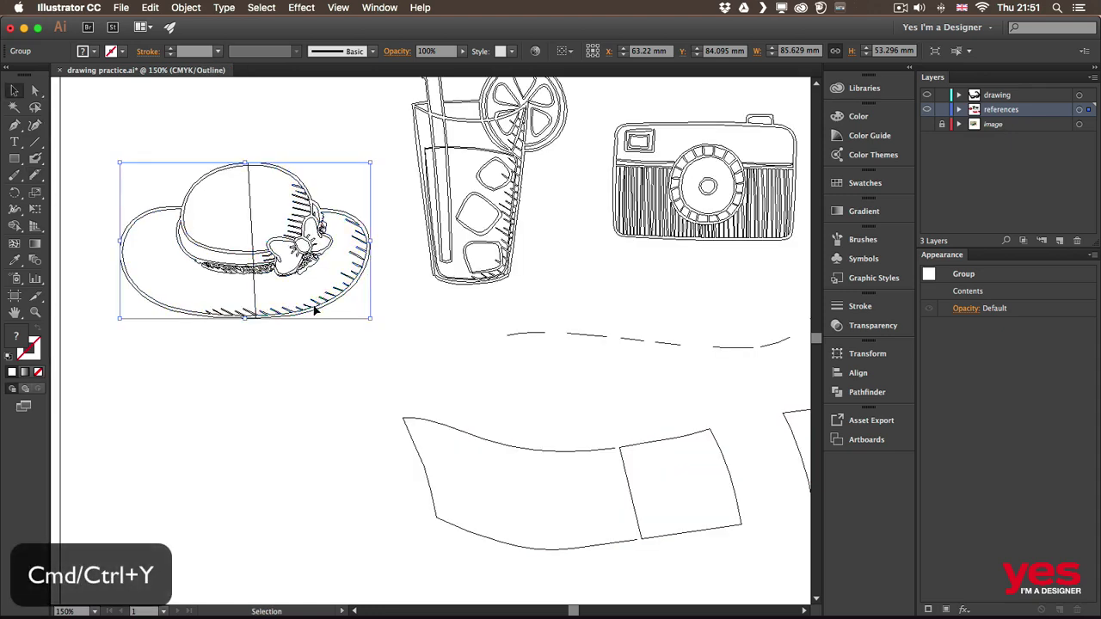
{"action": "left_click", "coordinate": [329, 362]}
{"action": "key", "text": "q"}
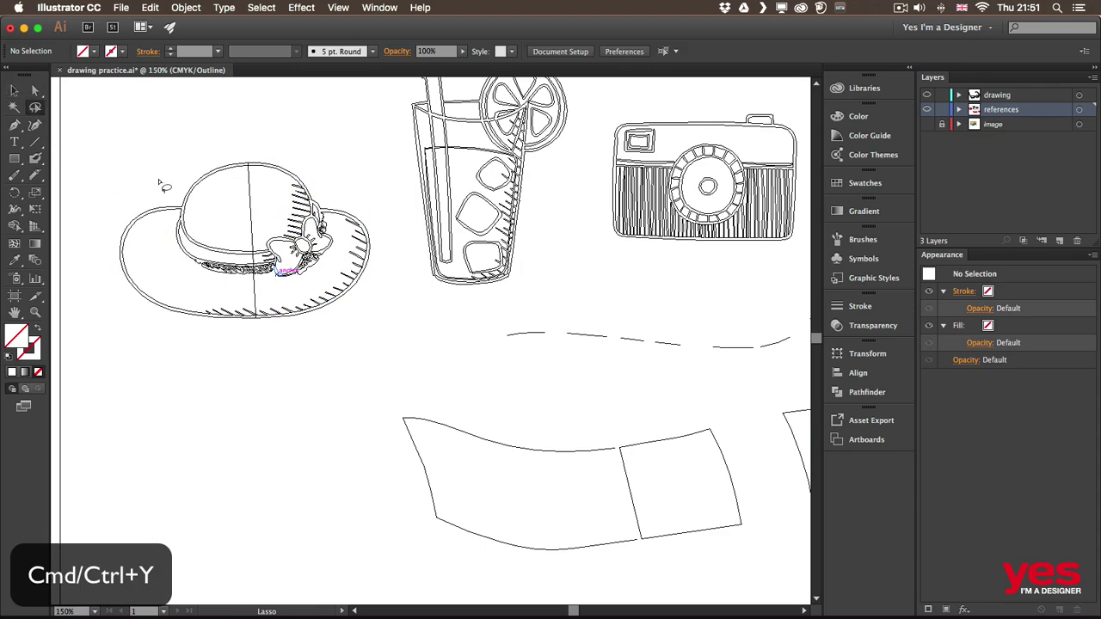
{"action": "key", "text": "super+equal"}
{"action": "left_click_drag", "start_coordinate": [246, 194], "coordinate": [256, 211]}
{"action": "left_click_drag", "start_coordinate": [178, 156], "coordinate": [367, 247]}
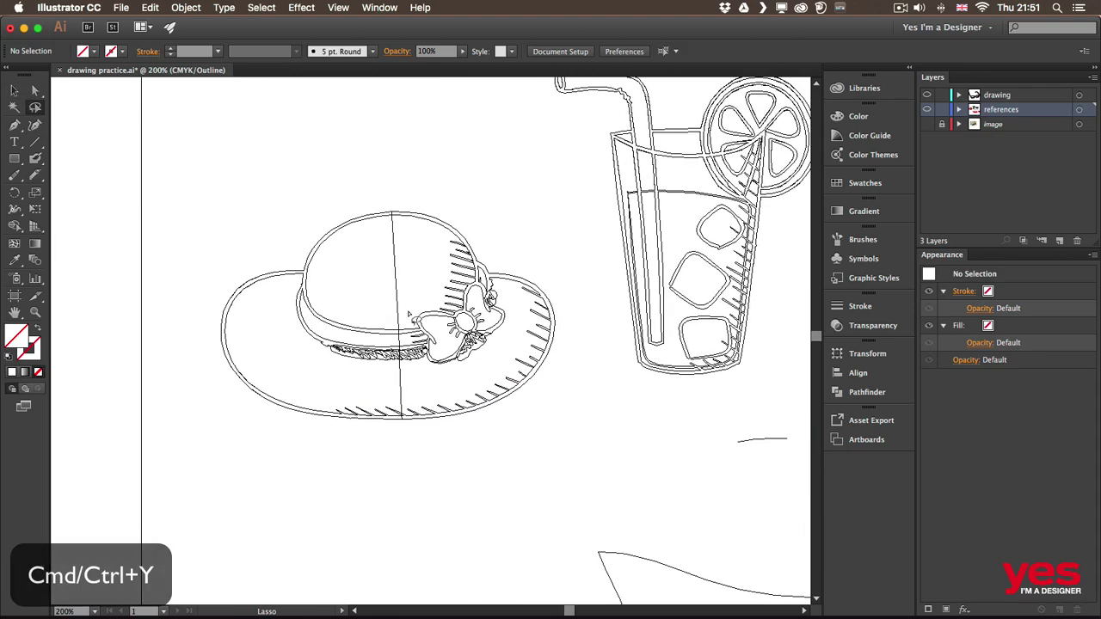
{"action": "mouse_move", "coordinate": [372, 190]}
{"action": "left_mouse_down"}
{"action": "mouse_move", "coordinate": [335, 191]}
{"action": "mouse_move", "coordinate": [231, 243]}
{"action": "mouse_move", "coordinate": [207, 373]}
{"action": "mouse_move", "coordinate": [294, 479]}
{"action": "mouse_move", "coordinate": [361, 479]}
{"action": "mouse_move", "coordinate": [389, 461]}
{"action": "mouse_move", "coordinate": [396, 301]}
{"action": "mouse_move", "coordinate": [370, 187]}
{"action": "left_mouse_up"}
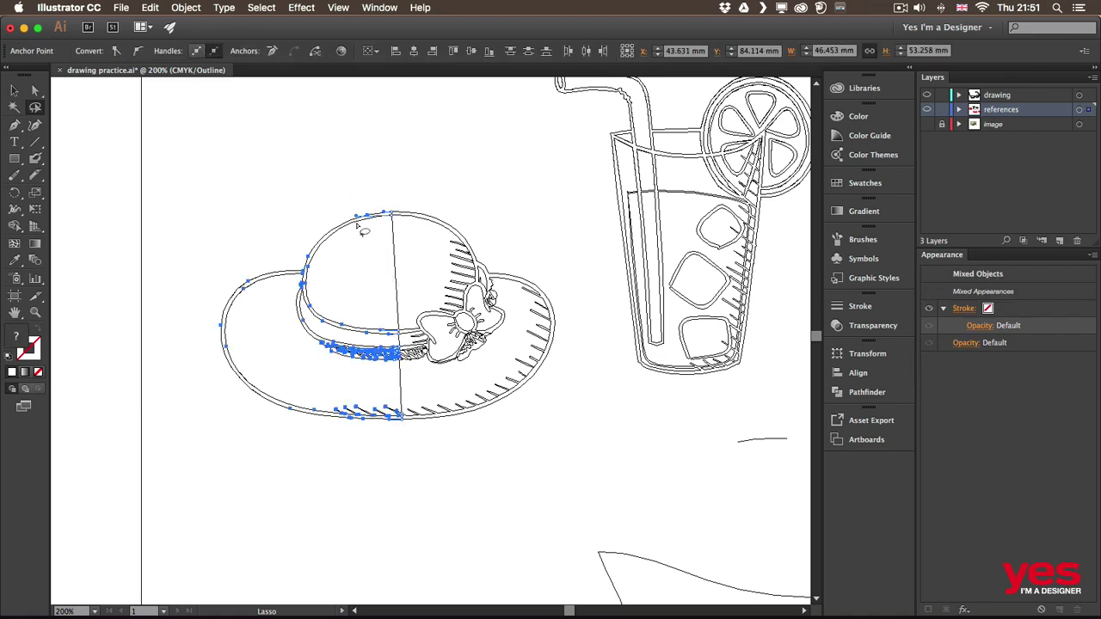
- Group the hat's selected left half and move it left to open a gap, return to preview mode, and undo the last shift
{"action": "key", "text": "super+g"}
{"action": "key", "text": "v"}
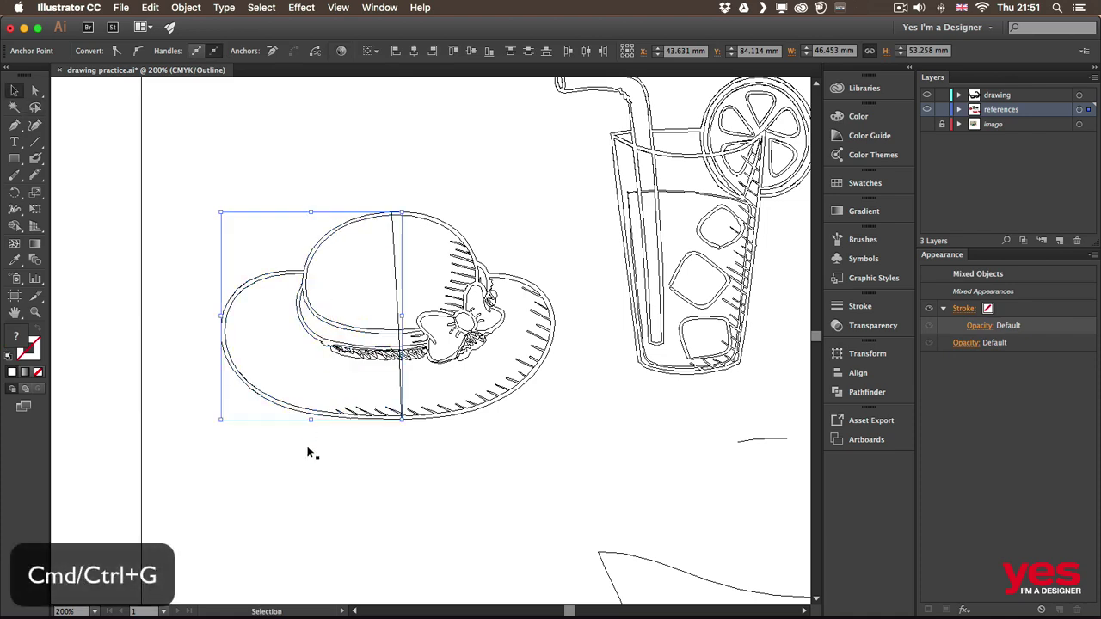
{"action": "key", "text": "a"}
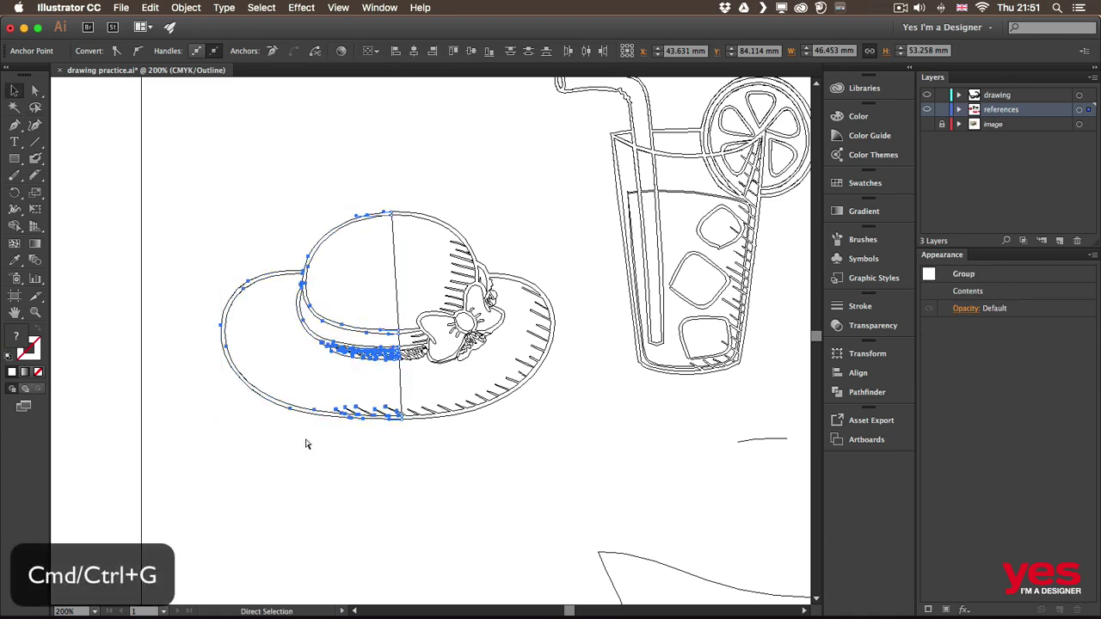
{"action": "key", "text": "v"}
{"action": "left_click_drag", "start_coordinate": [308, 263], "coordinate": [280, 262]}
{"action": "key", "text": "super+y"}
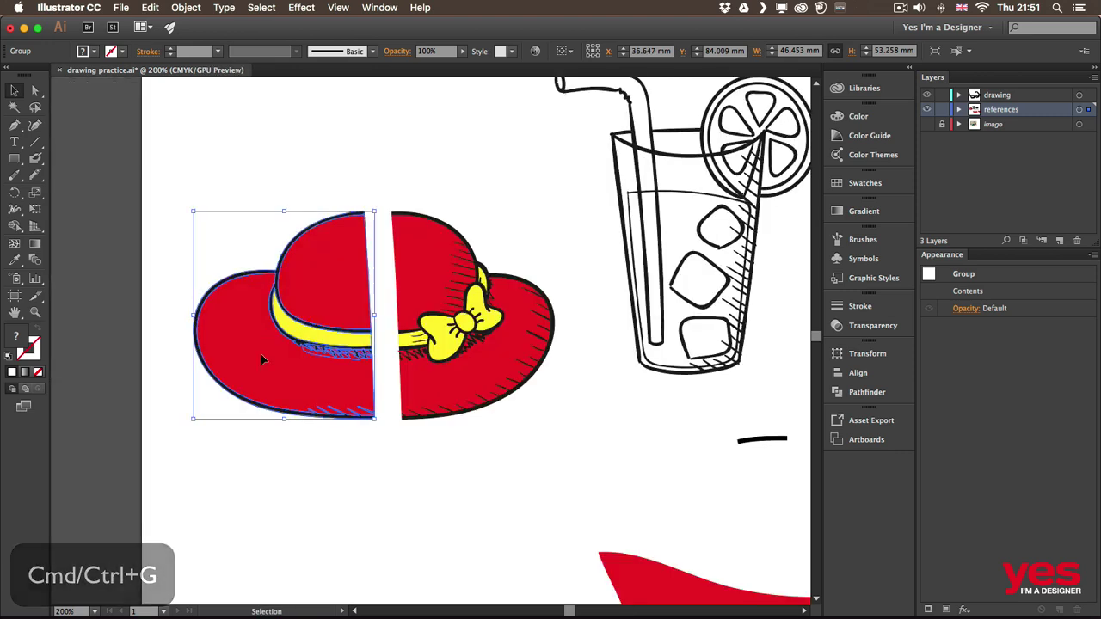
{"action": "left_click", "coordinate": [310, 573]}
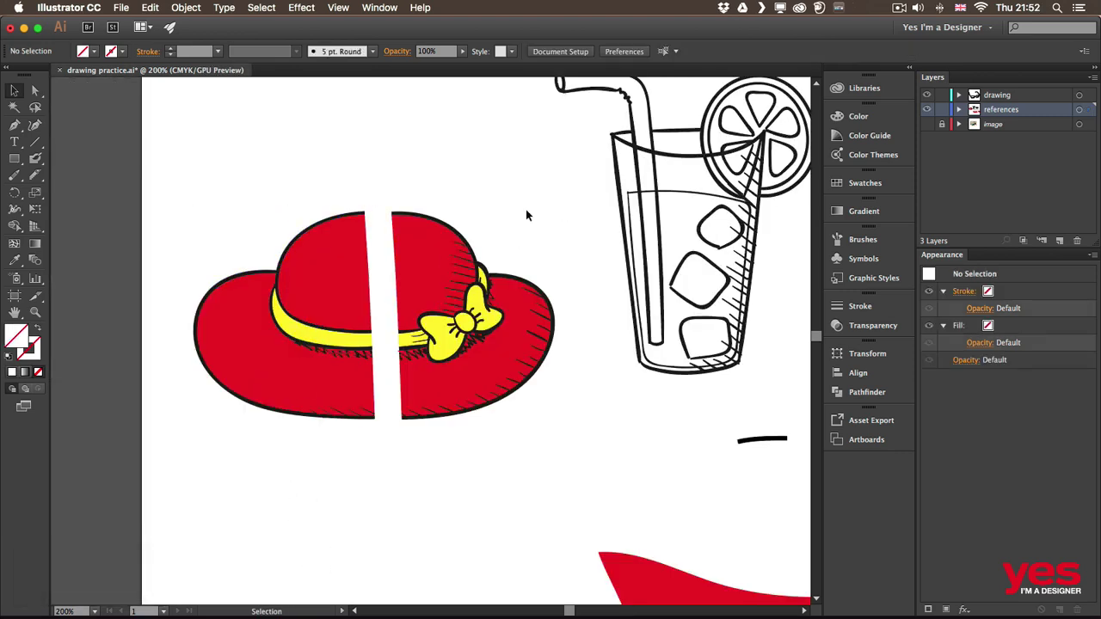
{"action": "key", "text": "super+z"}
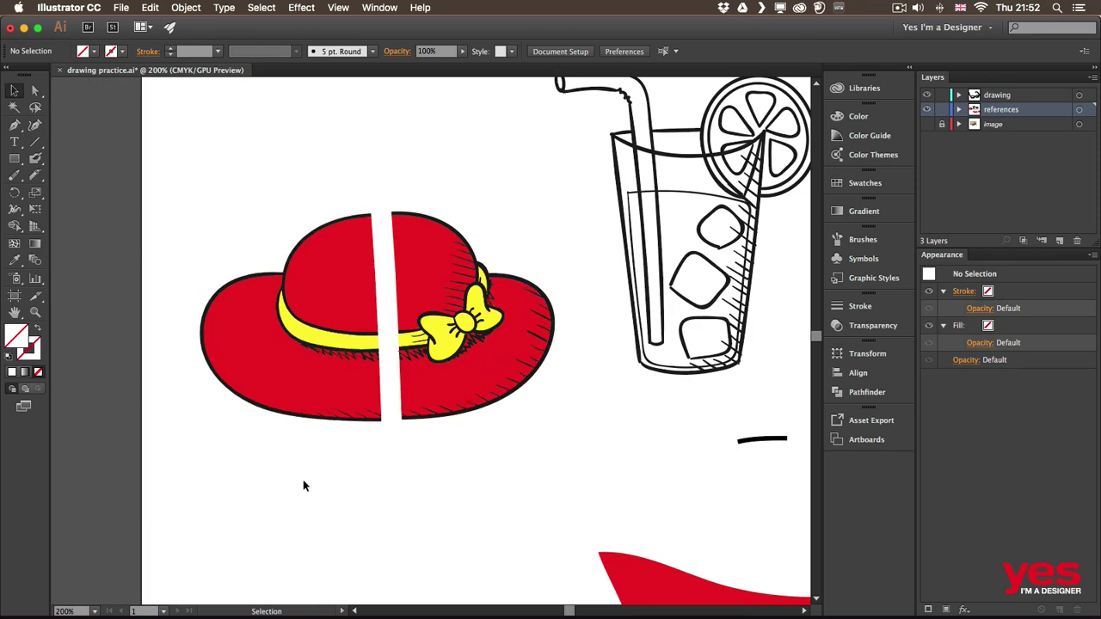
- Create a new custom tools panel named "Drawing Tools" and place it just above the hat
{"action": "key", "text": "super+0"}
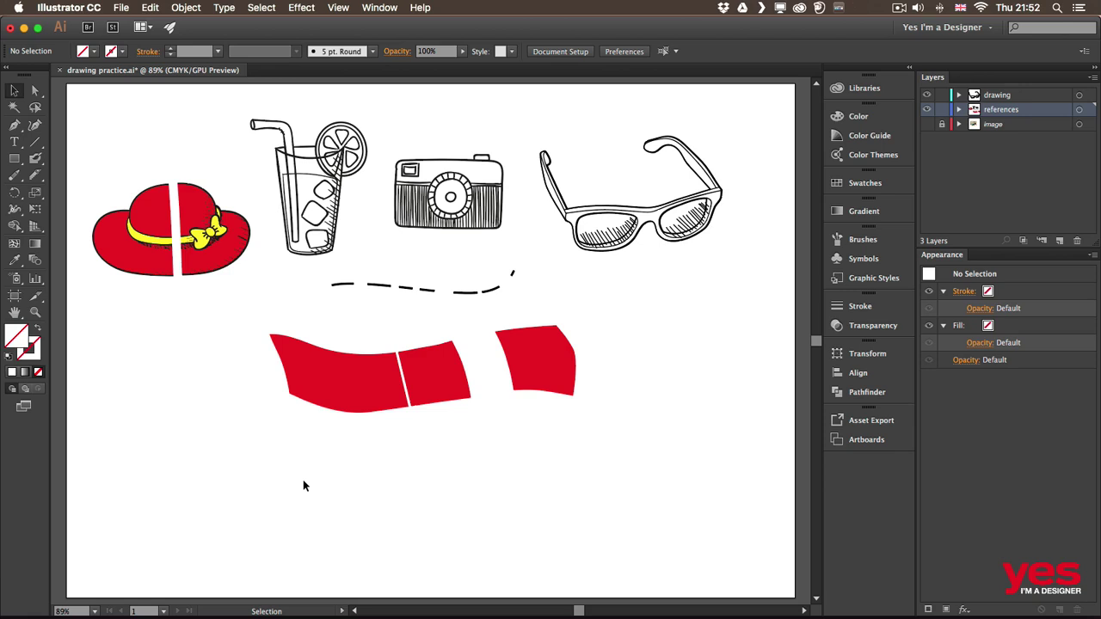
{"action": "left_click", "coordinate": [379, 7]}
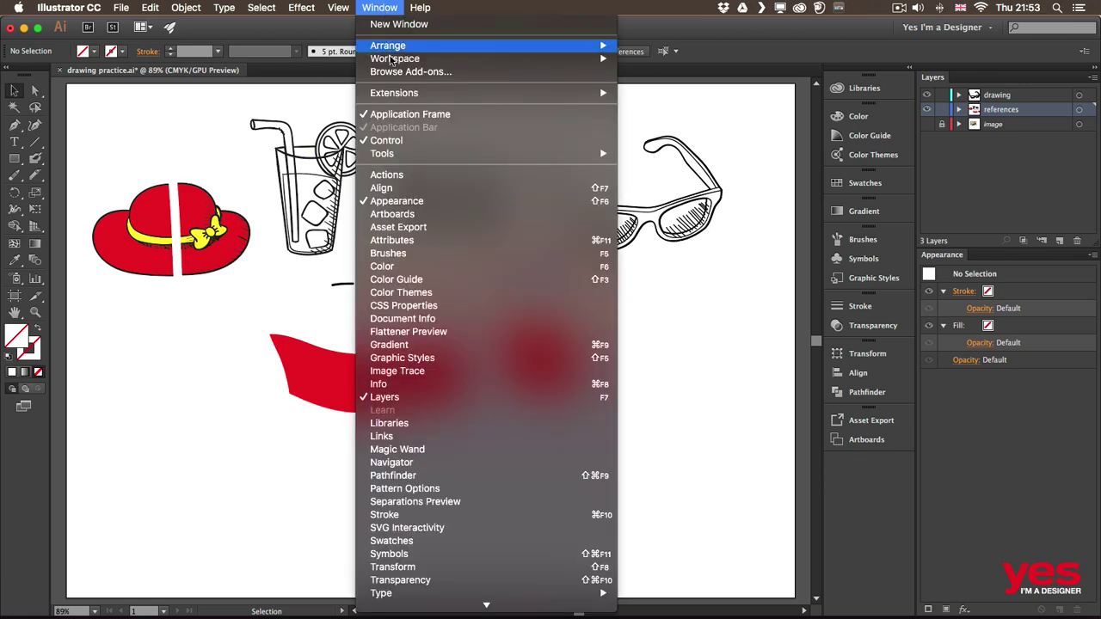
{"action": "mouse_move", "coordinate": [414, 158]}
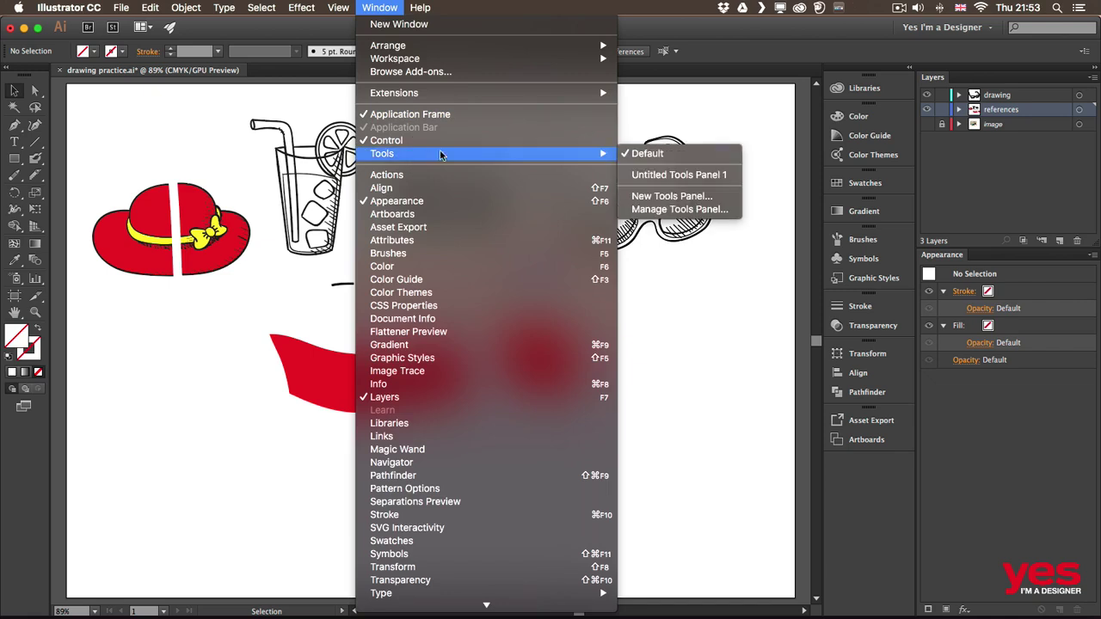
{"action": "left_click", "coordinate": [701, 198]}
{"action": "type", "text": "Drawing Tools"}
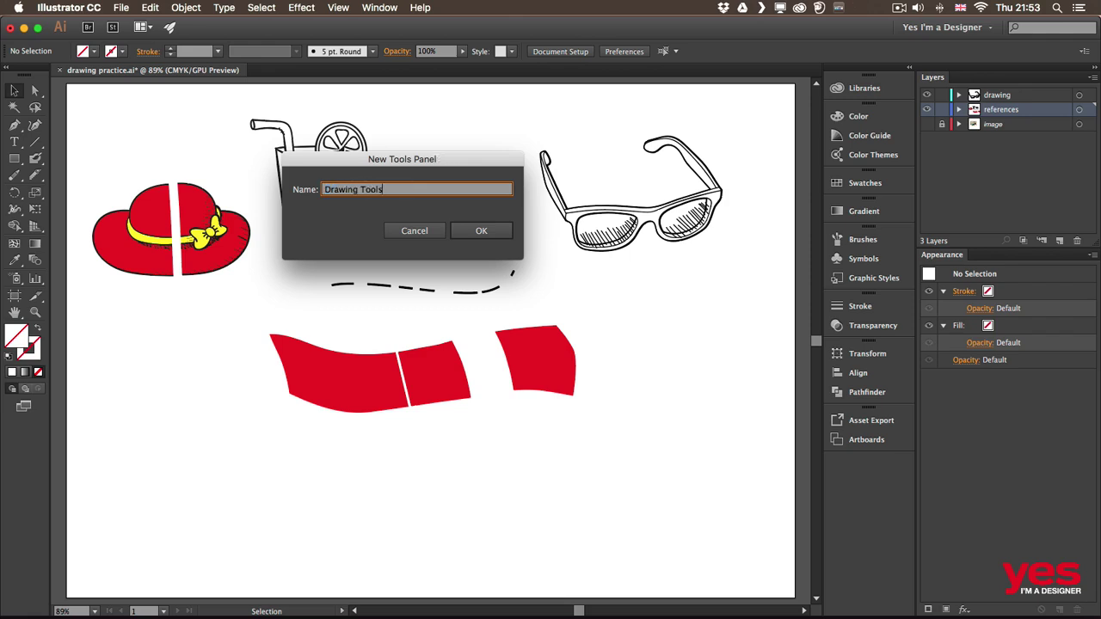
{"action": "key", "text": "Return"}
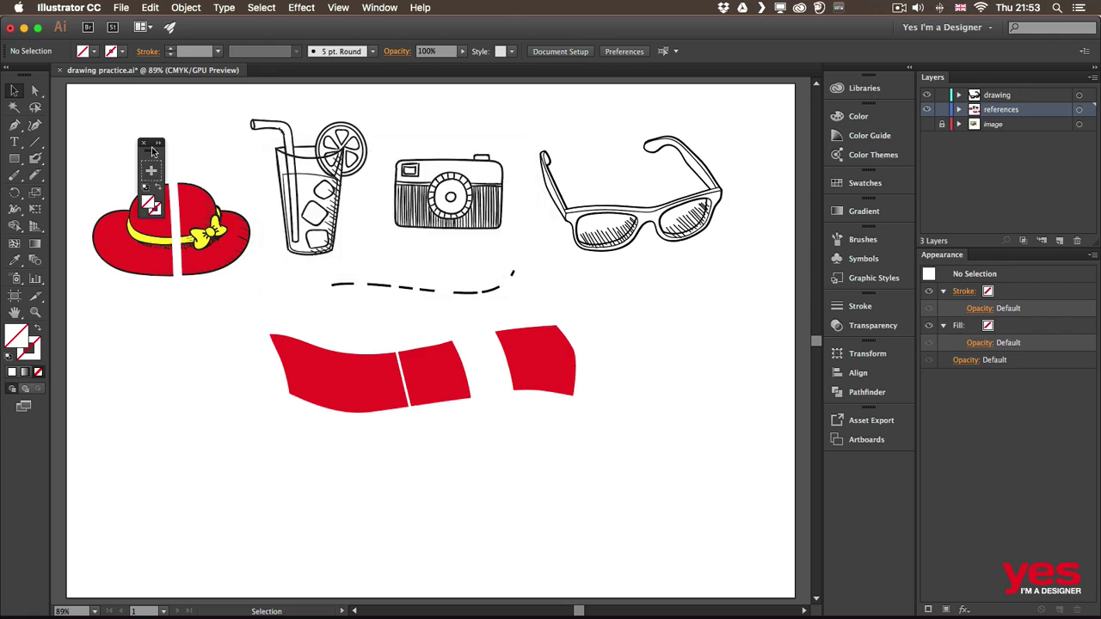
{"action": "left_click_drag", "start_coordinate": [148, 143], "coordinate": [110, 109]}
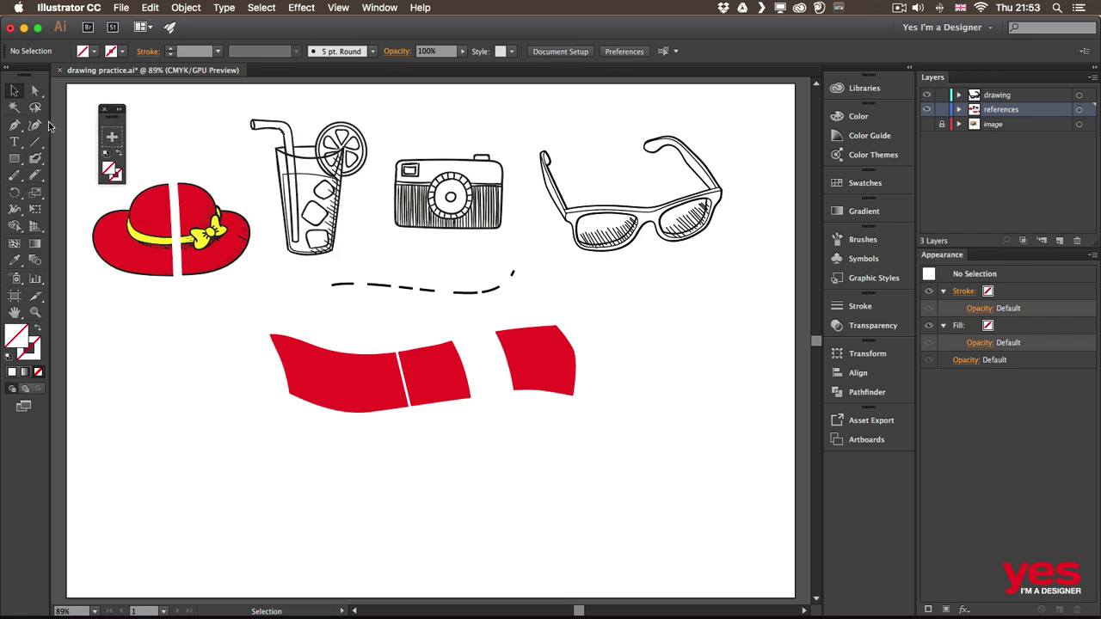
- Add the Pencil, Paintbrush and Blob Brush tools to the empty custom Drawing Tools panel, one below the other
{"action": "left_click", "coordinate": [33, 176]}
{"action": "left_click_drag", "start_coordinate": [31, 179], "coordinate": [112, 136]}
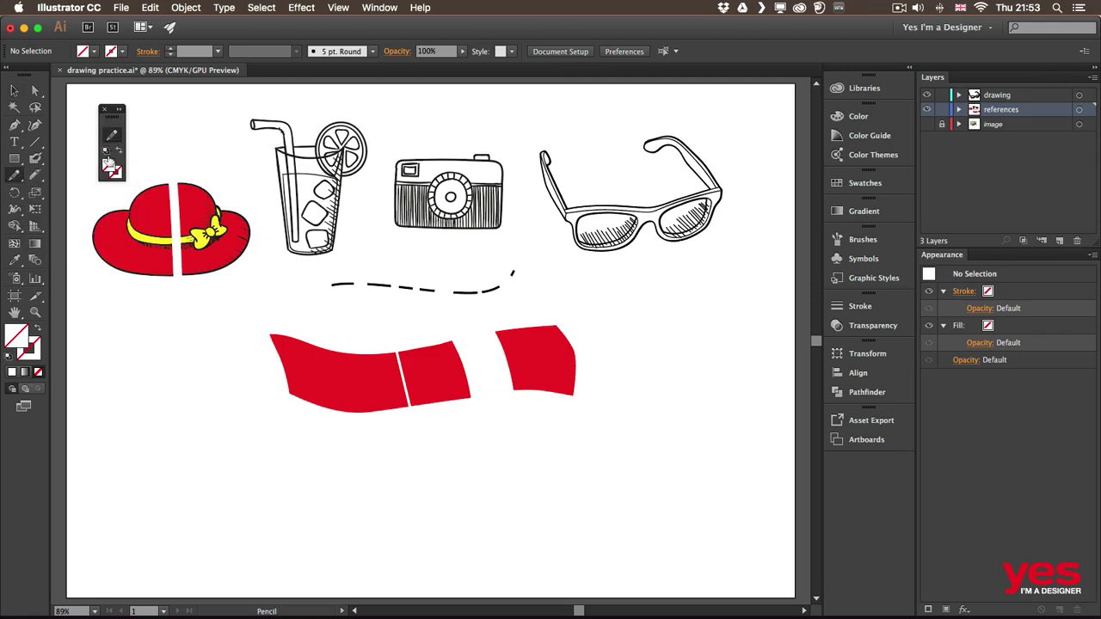
{"action": "left_click", "coordinate": [35, 158]}
{"action": "left_click_drag", "start_coordinate": [88, 165], "coordinate": [118, 155]}
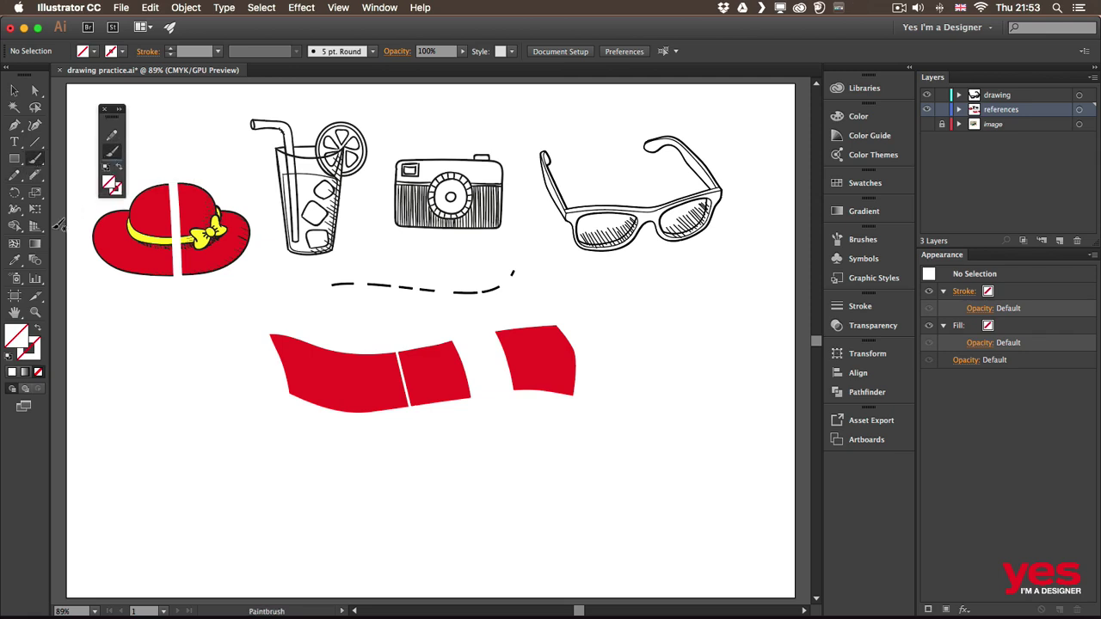
{"action": "left_click", "coordinate": [35, 158]}
{"action": "left_click", "coordinate": [91, 181]}
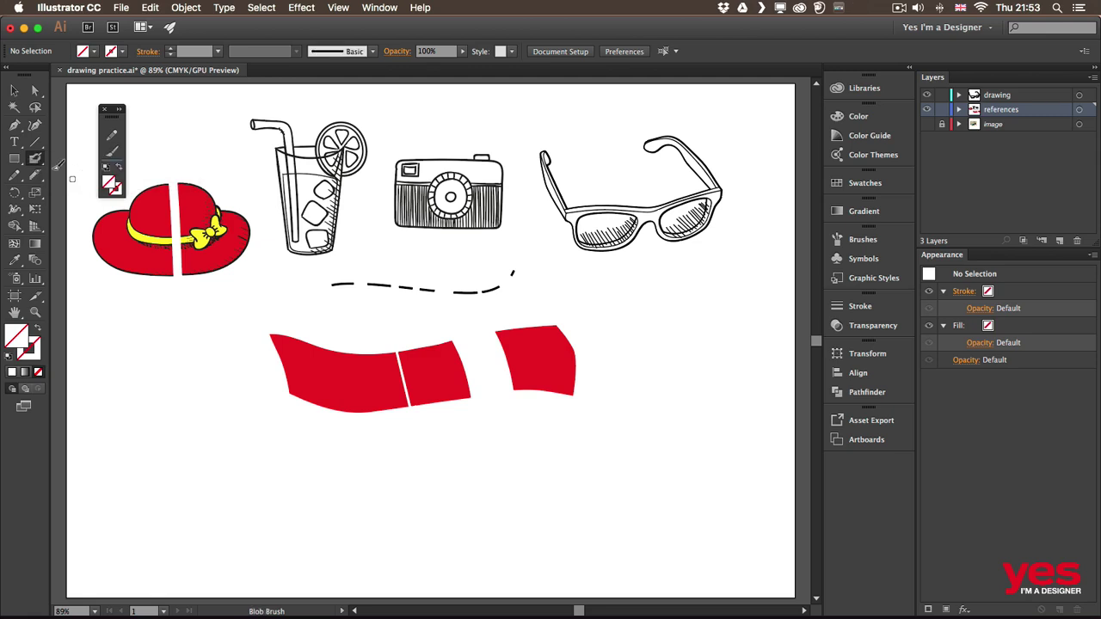
{"action": "left_click_drag", "start_coordinate": [38, 163], "coordinate": [114, 165]}
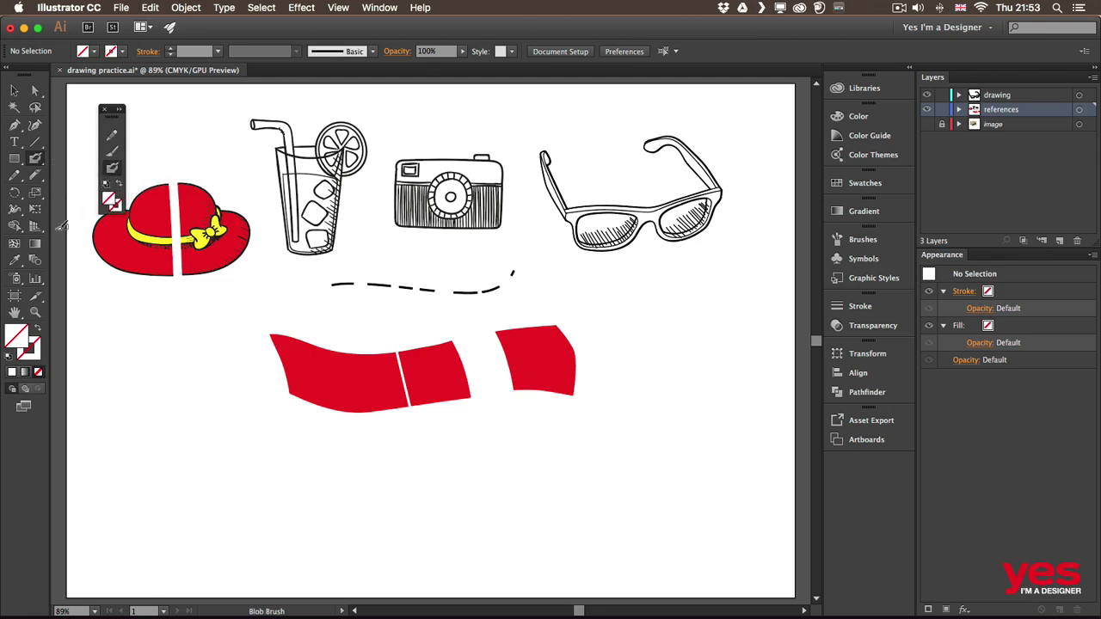
- Add the Eraser and Smooth tools to the custom Drawing Tools panel below the Blob Brush
{"action": "left_click", "coordinate": [35, 177]}
{"action": "left_click", "coordinate": [68, 175]}
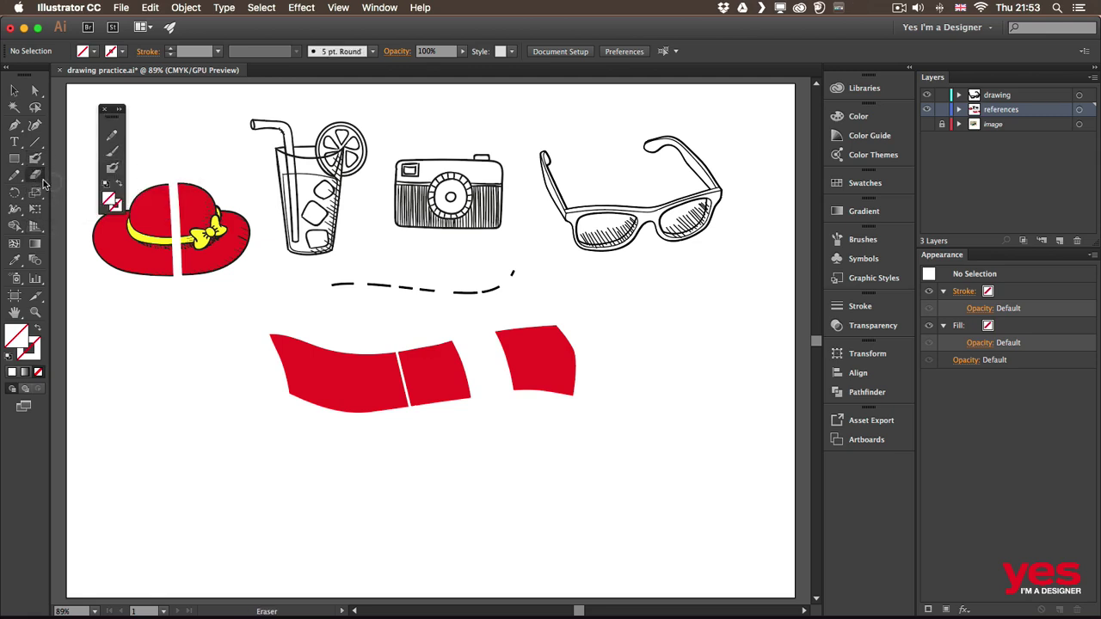
{"action": "left_click_drag", "start_coordinate": [37, 177], "coordinate": [114, 184]}
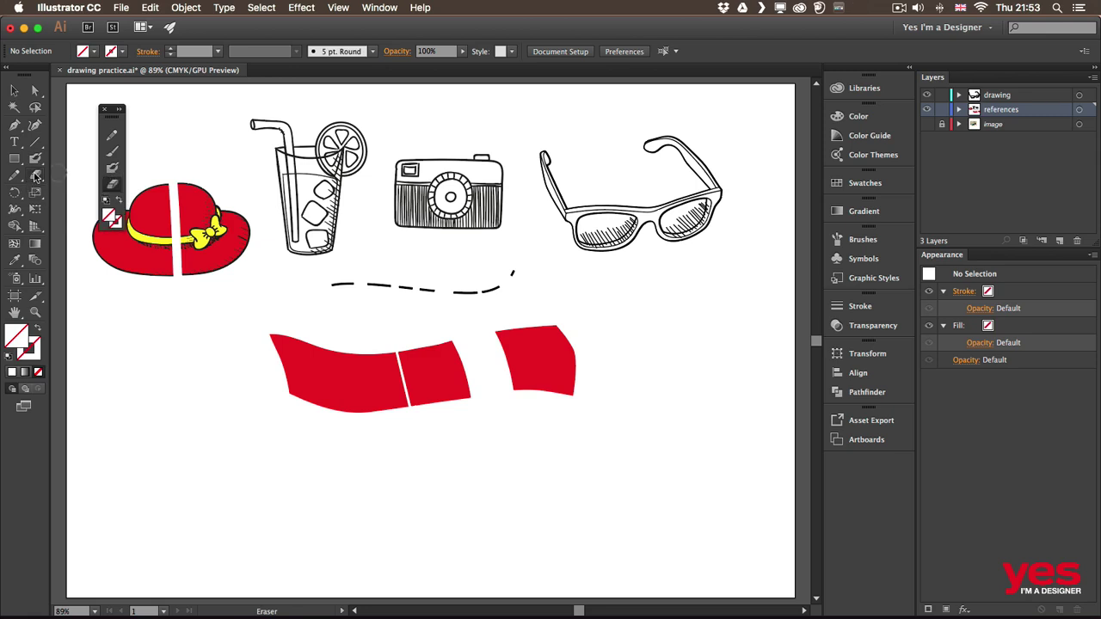
{"action": "left_click", "coordinate": [15, 177]}
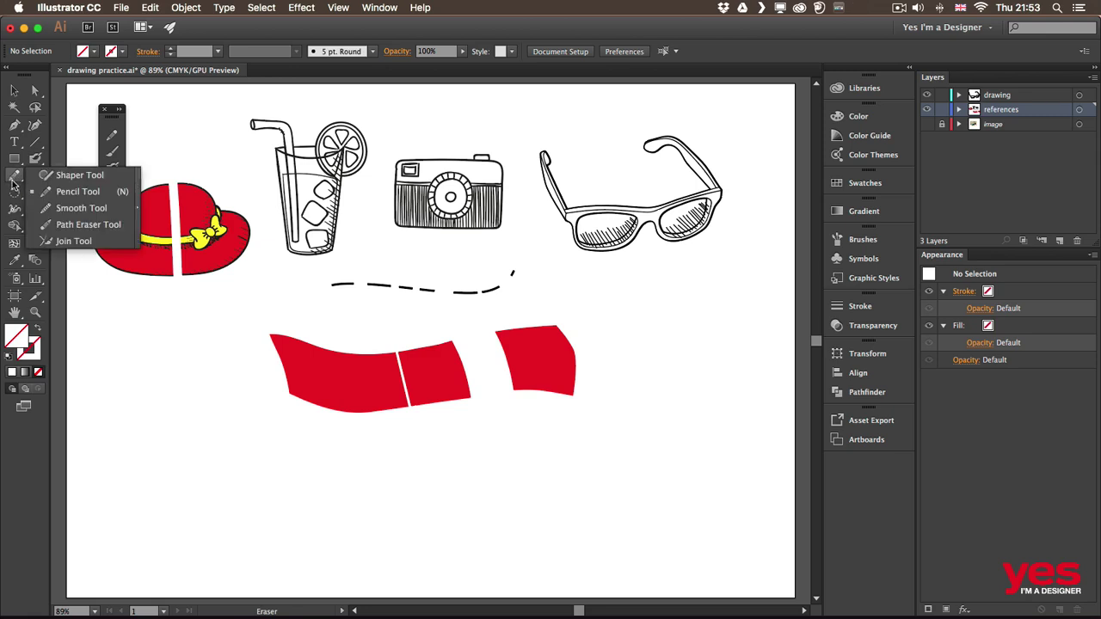
{"action": "left_click", "coordinate": [81, 207]}
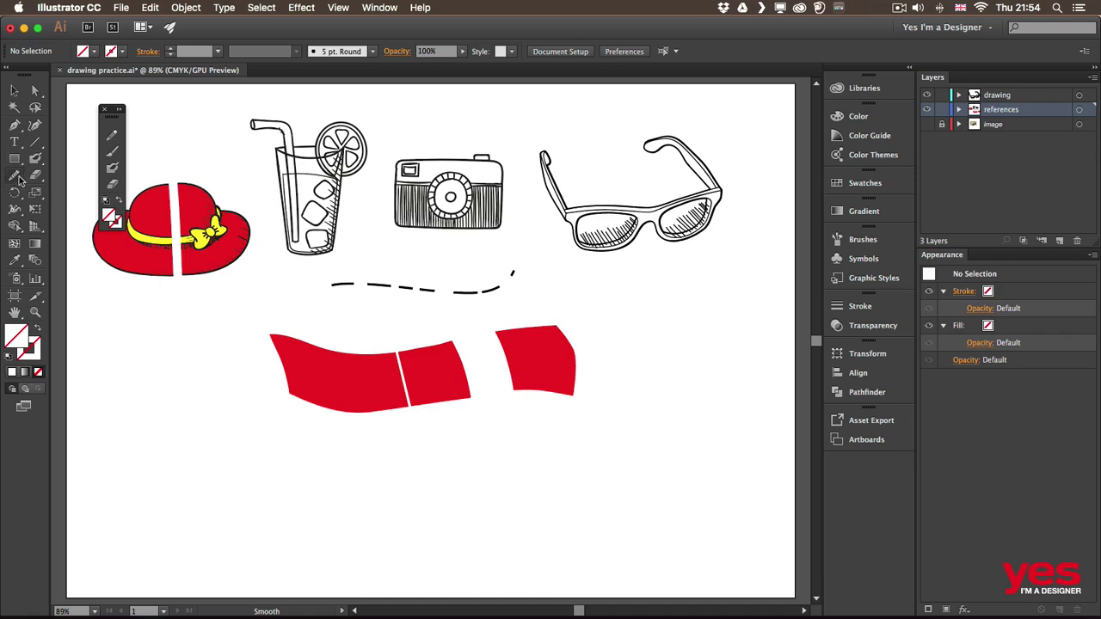
- Add the Join and Shape Builder tools at the end of the custom Drawing Tools panel
{"action": "left_click", "coordinate": [16, 177]}
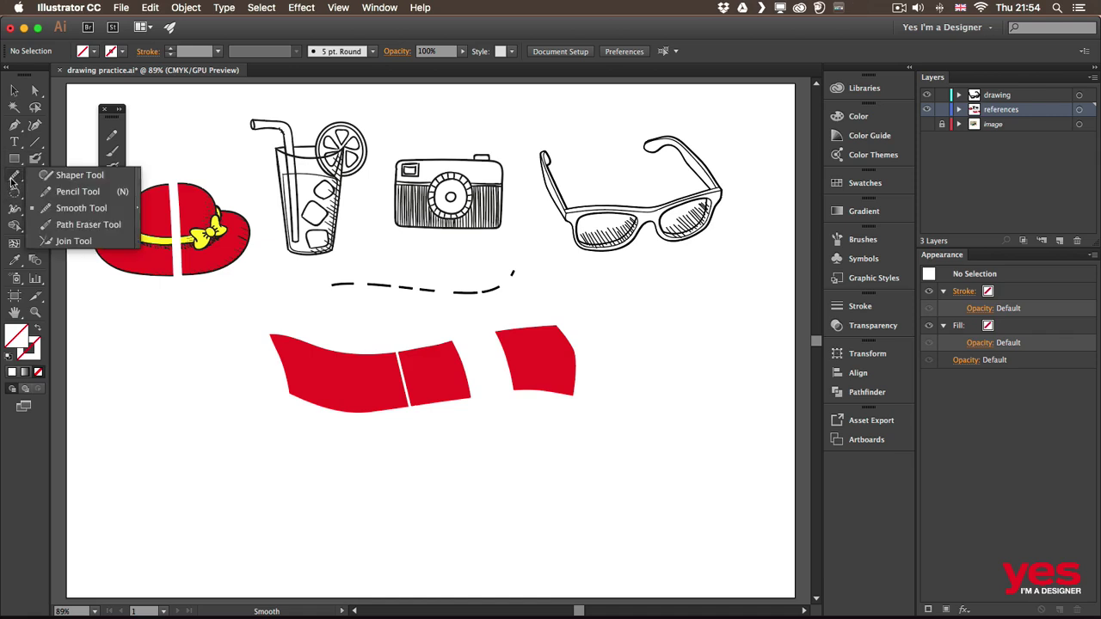
{"action": "left_click", "coordinate": [74, 240]}
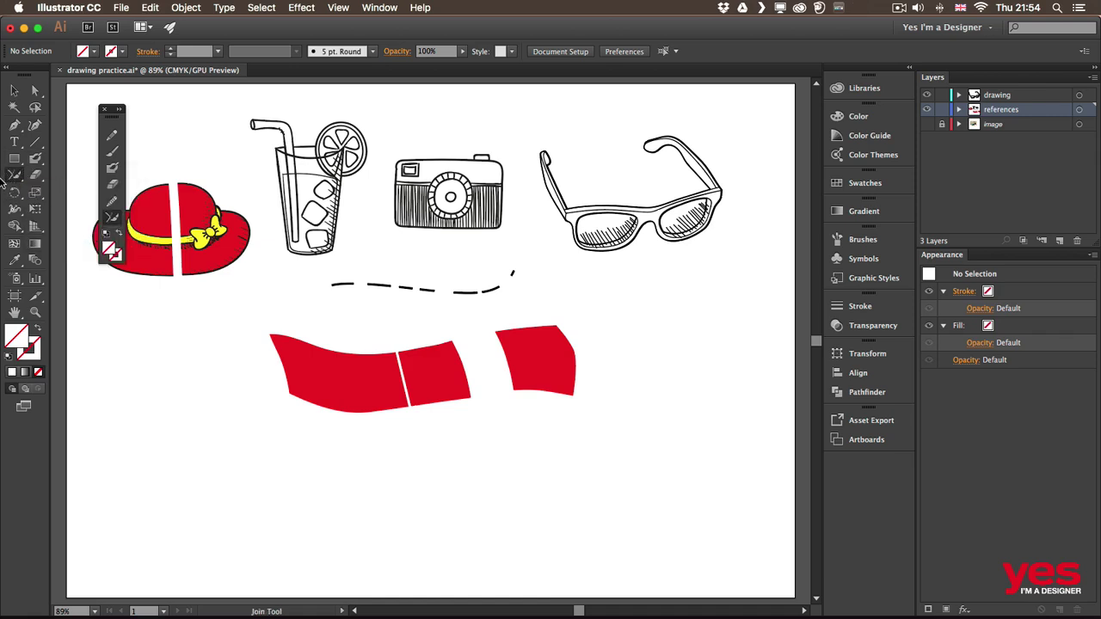
{"action": "left_click", "coordinate": [14, 225]}
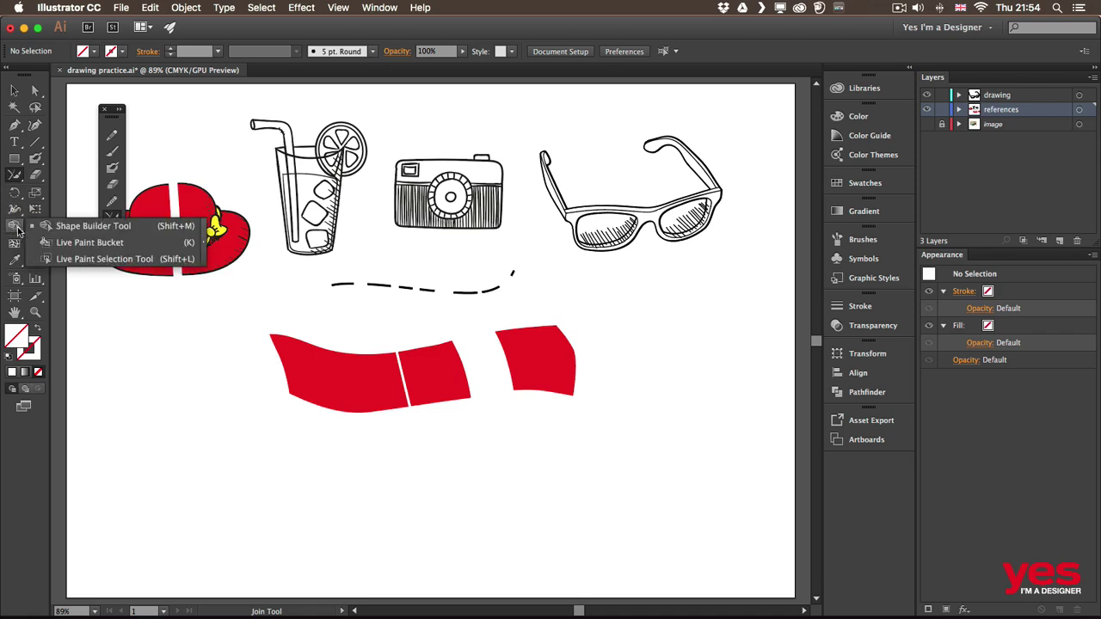
{"action": "left_click", "coordinate": [13, 225]}
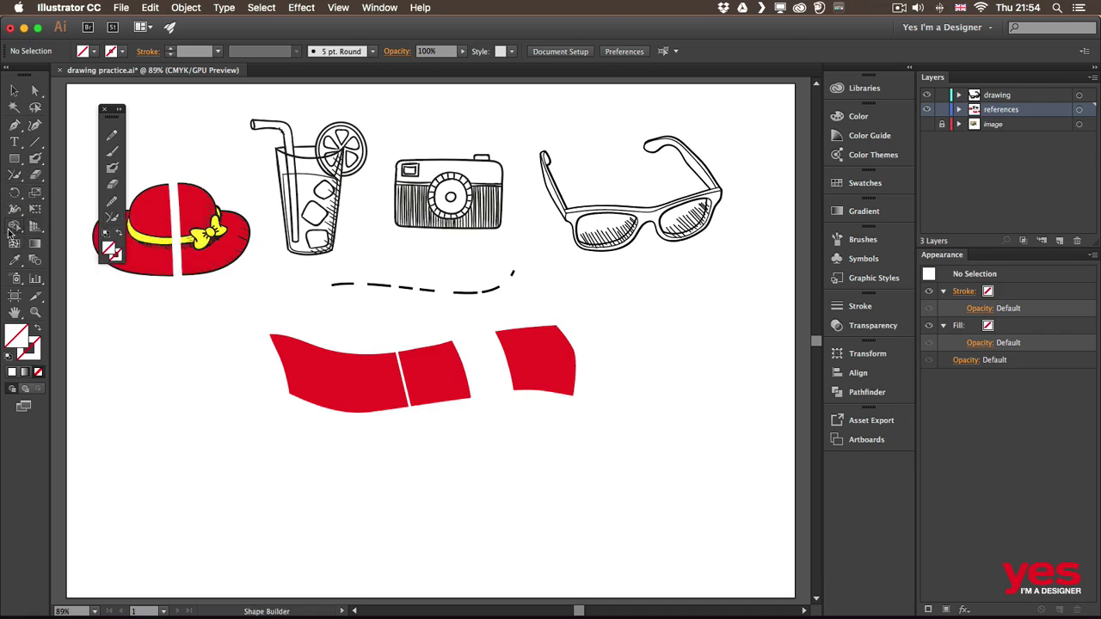
{"action": "left_click_drag", "start_coordinate": [110, 235], "coordinate": [110, 234]}
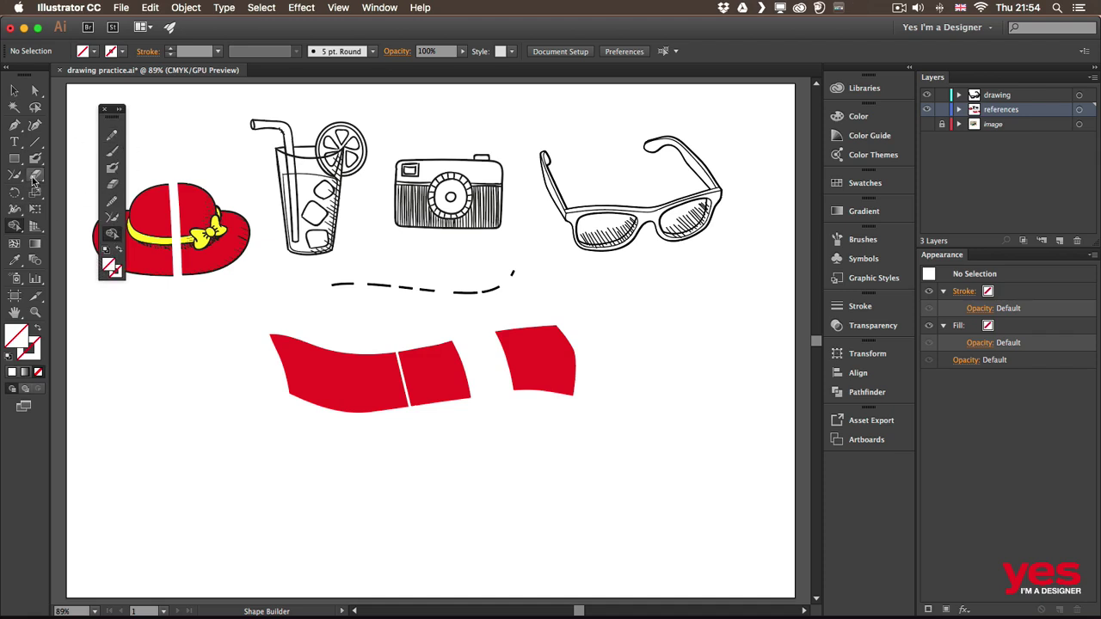
- Try the custom tools panel in two columns, return it to one column, and move it over the drink glass
{"action": "left_click", "coordinate": [120, 109]}
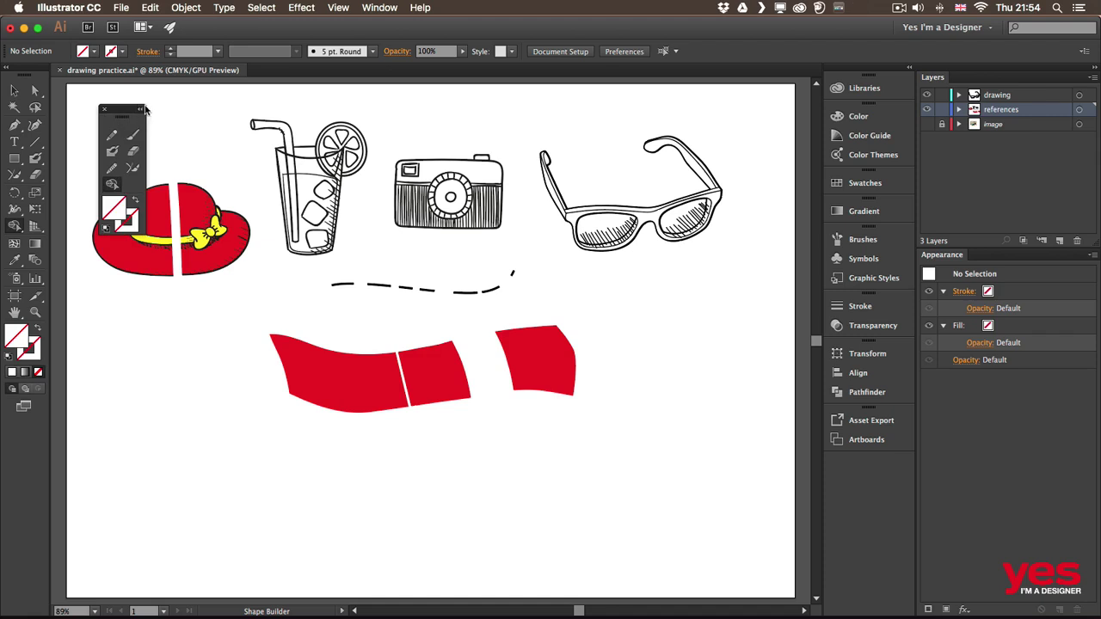
{"action": "left_click", "coordinate": [142, 109]}
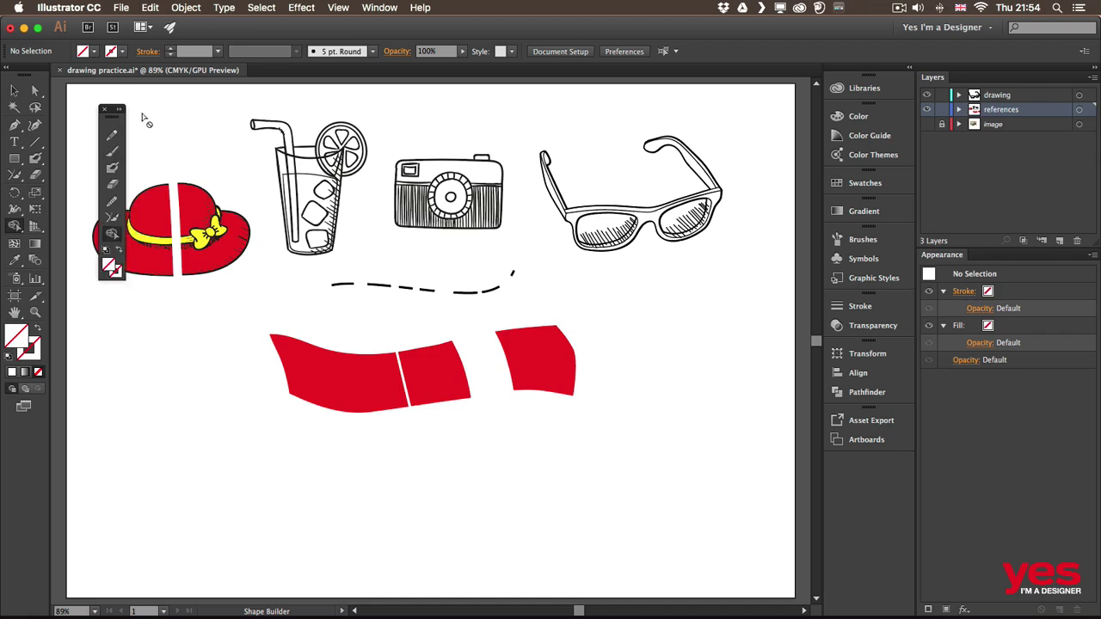
{"action": "mouse_move", "coordinate": [107, 112]}
{"action": "left_mouse_down"}
{"action": "mouse_move", "coordinate": [379, 114]}
{"action": "mouse_move", "coordinate": [302, 108]}
{"action": "left_mouse_up"}
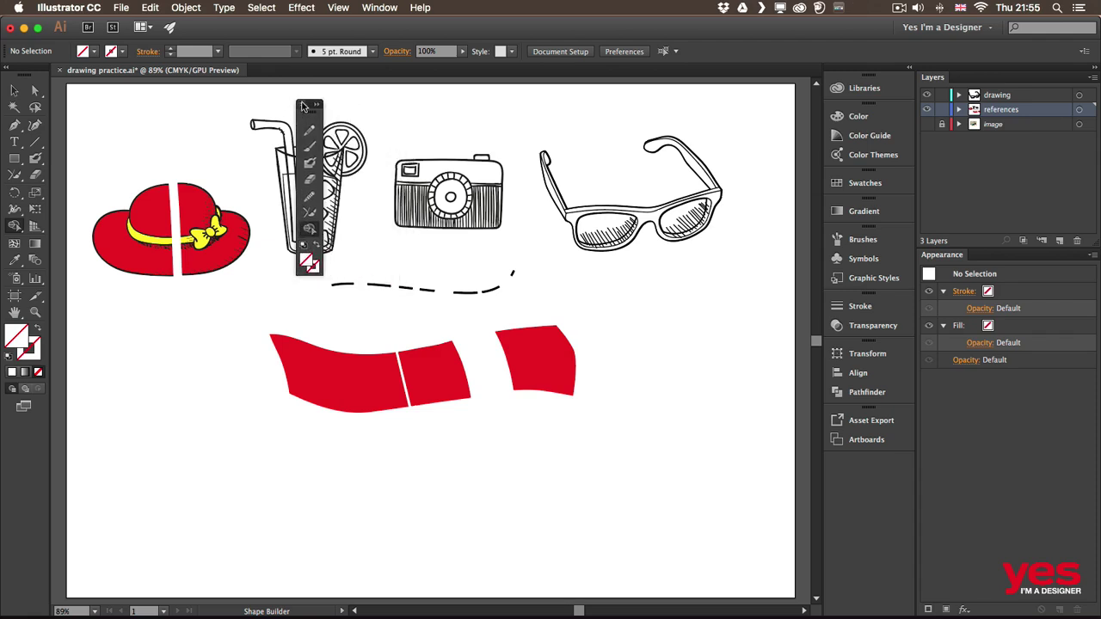
- Close the custom tools panel and show the saved Drawing Tools panel again
{"action": "left_click", "coordinate": [303, 106]}
{"action": "left_click", "coordinate": [379, 8]}
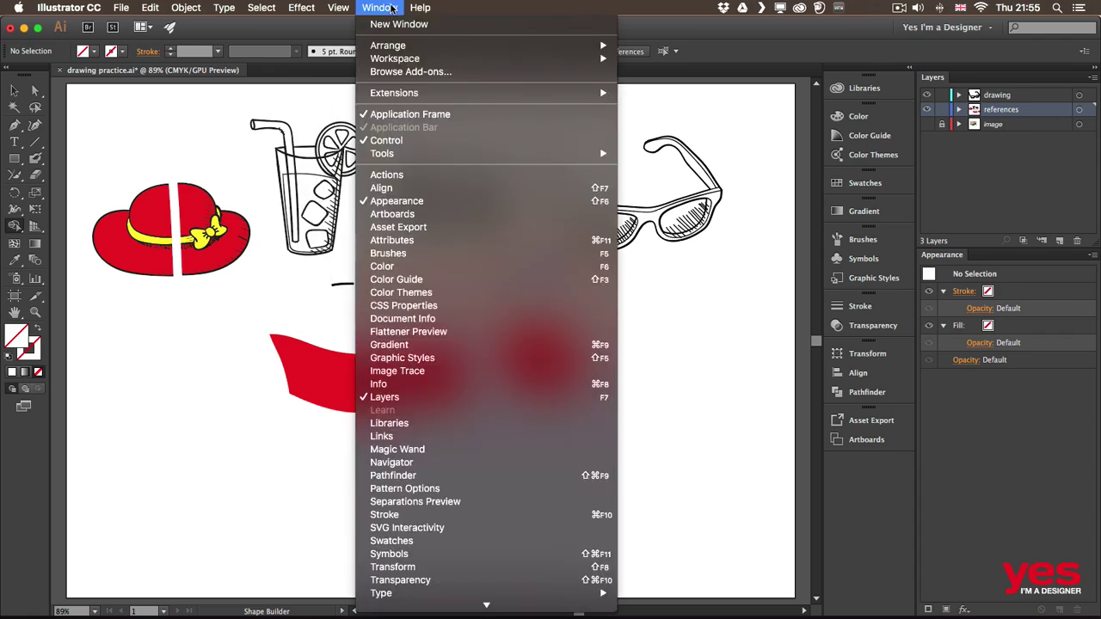
{"action": "mouse_move", "coordinate": [419, 150]}
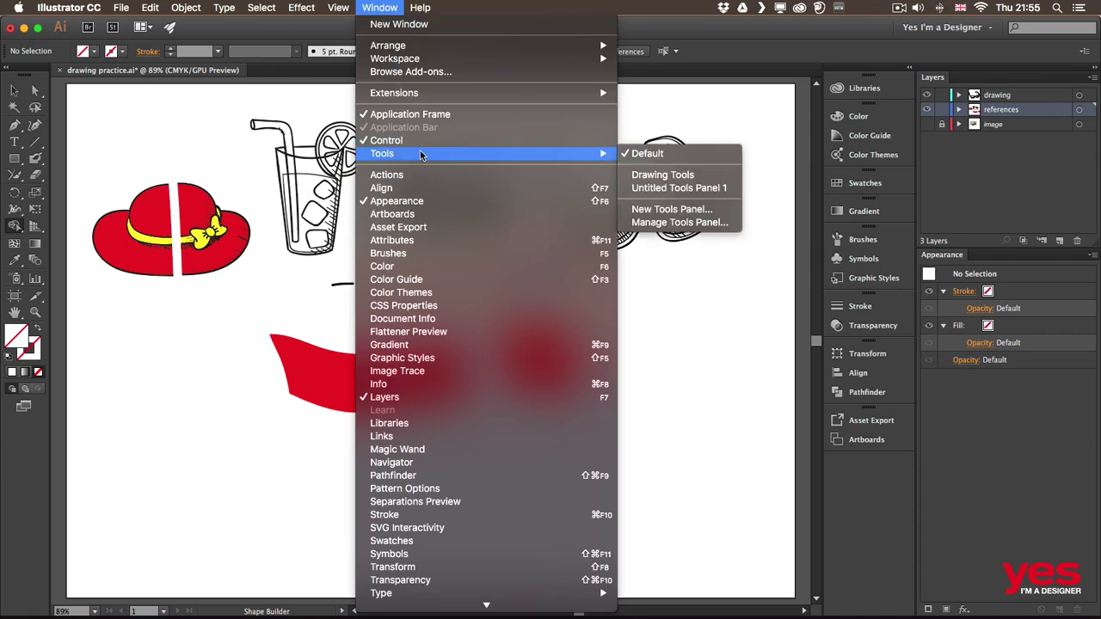
{"action": "left_click", "coordinate": [682, 177]}
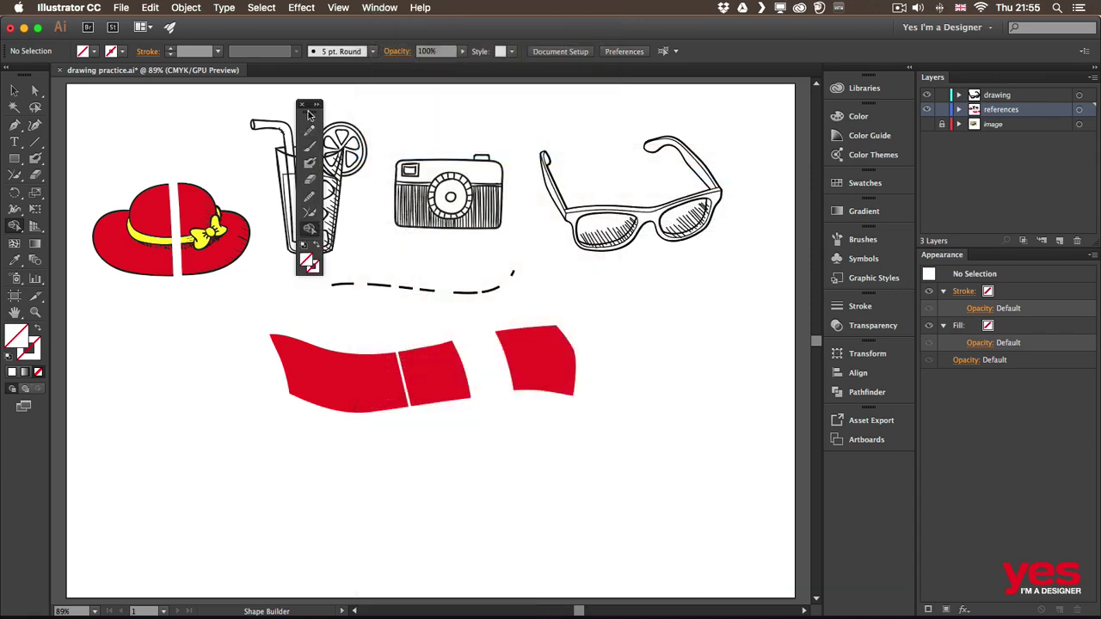
- Move the Drawing Tools panel over the hat's left edge and activate the Blob Brush from it
{"action": "left_click_drag", "start_coordinate": [307, 109], "coordinate": [163, 111]}
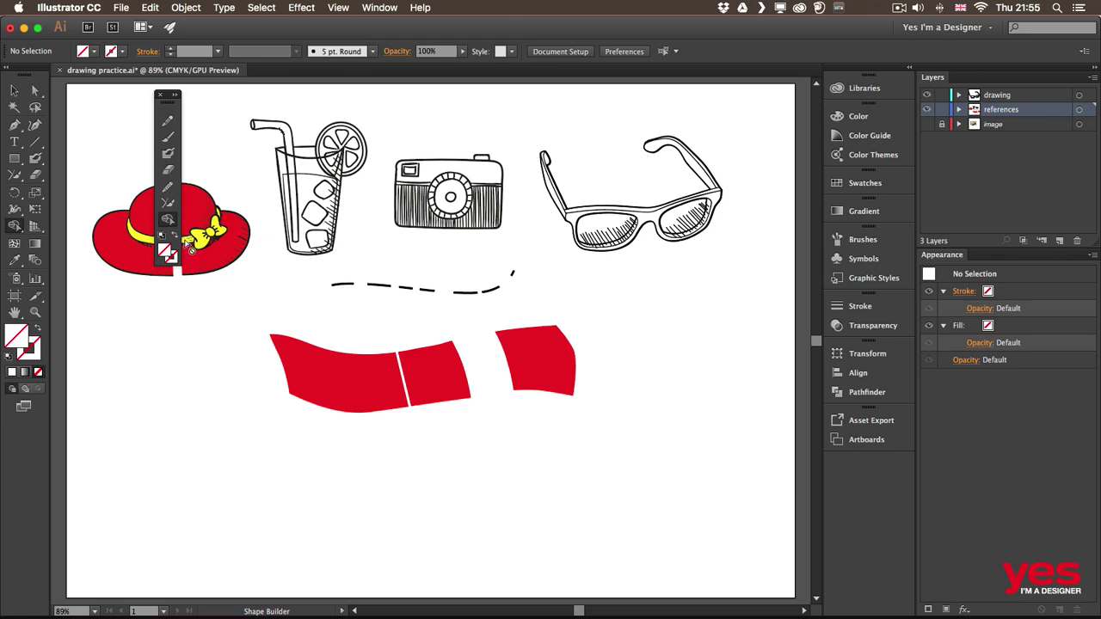
{"action": "left_click_drag", "start_coordinate": [165, 96], "coordinate": [105, 101]}
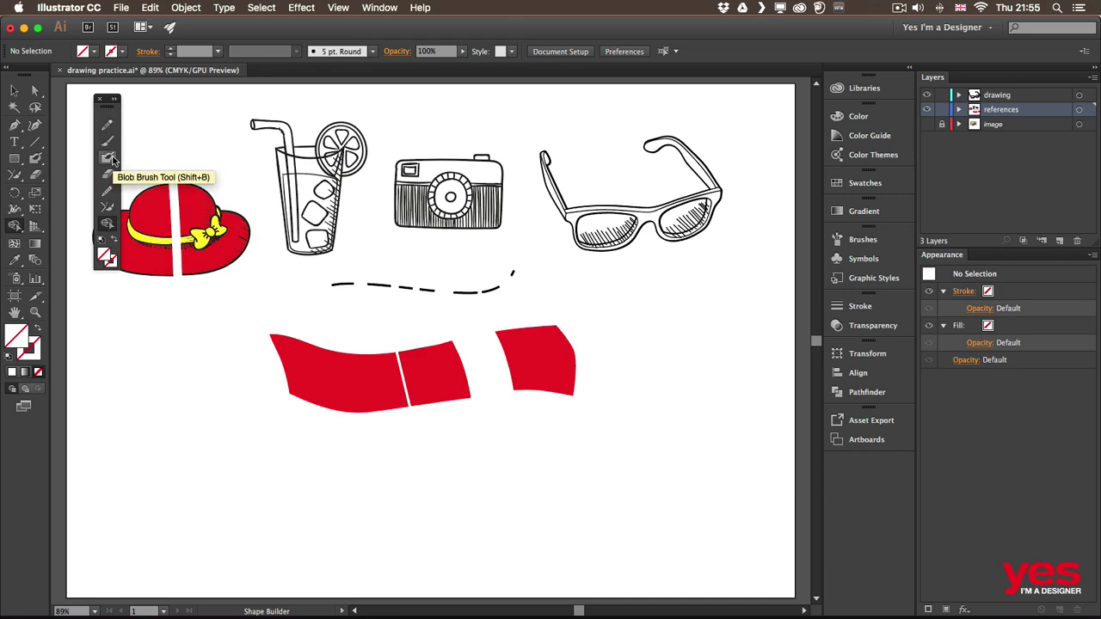
{"action": "left_click", "coordinate": [111, 158]}
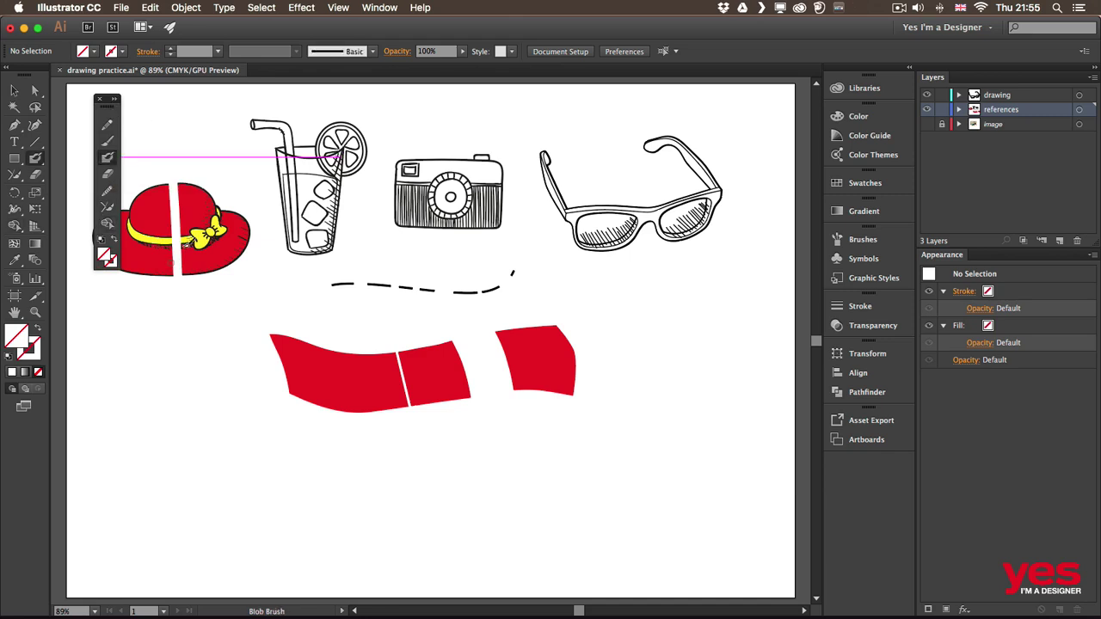
- Examine the shortcut assigned to the Blob Brush in the tools' keyboard shortcut settings, then close them
{"action": "left_click", "coordinate": [151, 8]}
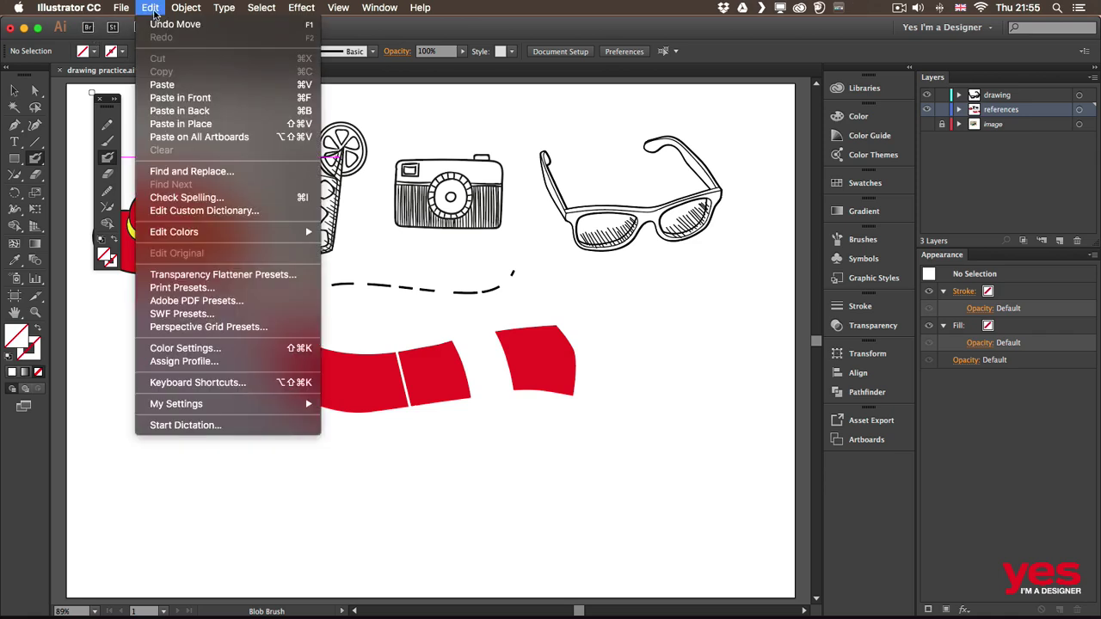
{"action": "left_click", "coordinate": [221, 383]}
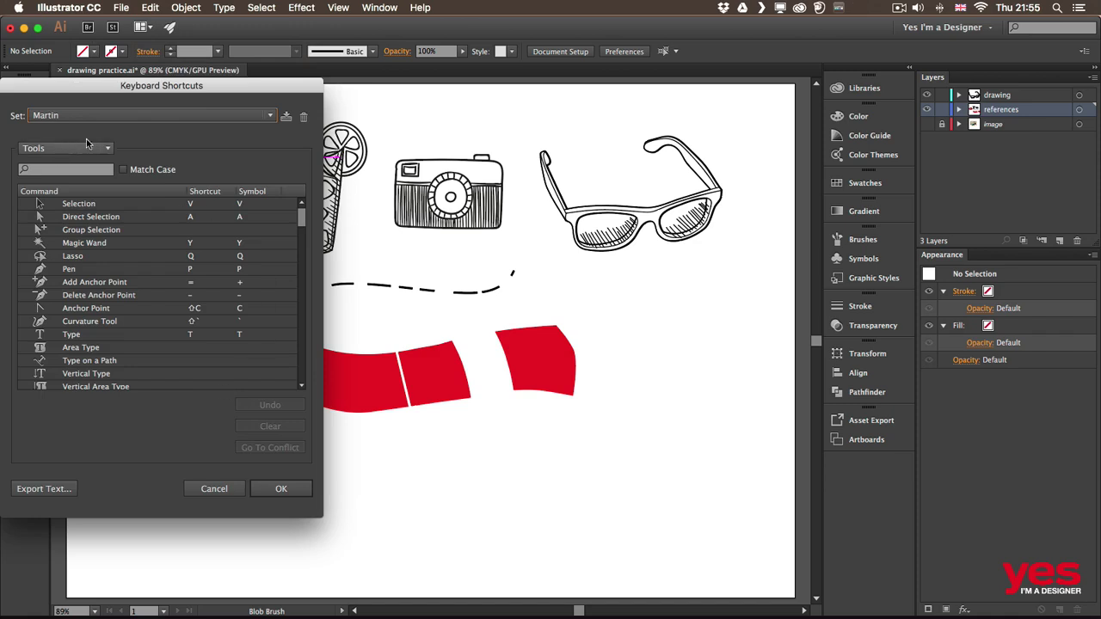
{"action": "scroll", "coordinate": [294, 224], "scroll_direction": "down", "scroll_amount": 5}
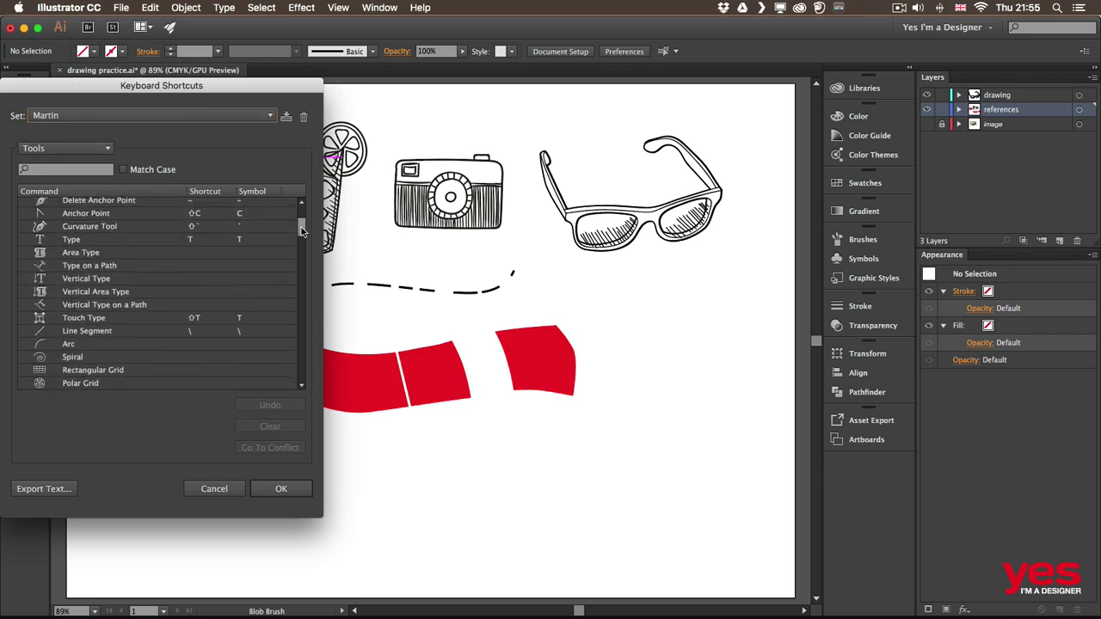
{"action": "scroll", "coordinate": [300, 213], "scroll_direction": "up", "scroll_amount": 5}
{"action": "scroll", "coordinate": [259, 252], "scroll_direction": "down", "scroll_amount": 10}
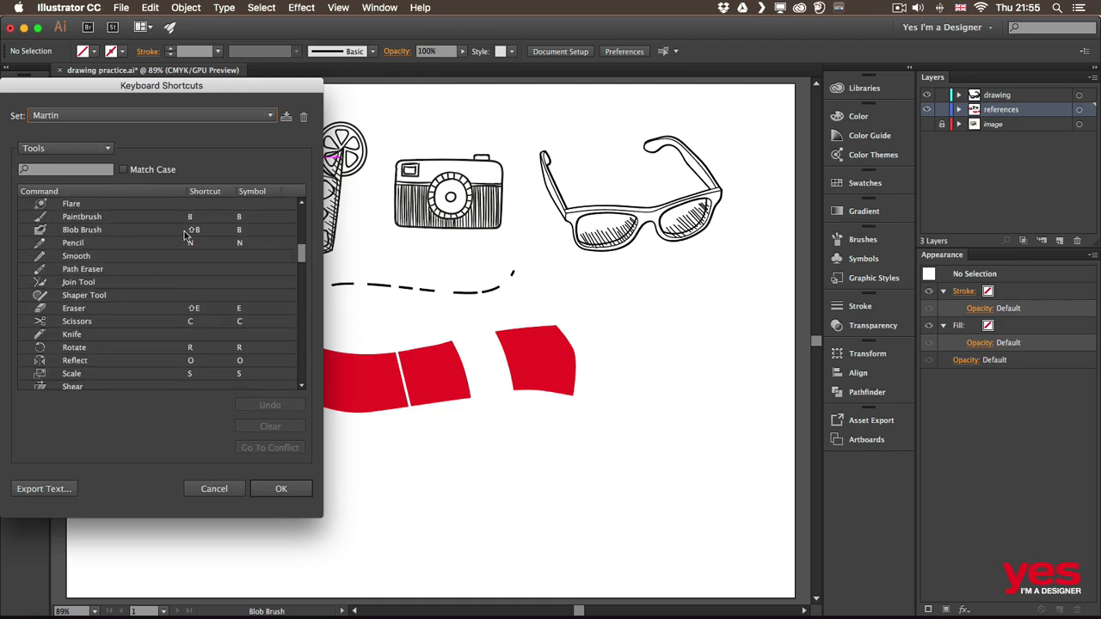
{"action": "left_click", "coordinate": [194, 230]}
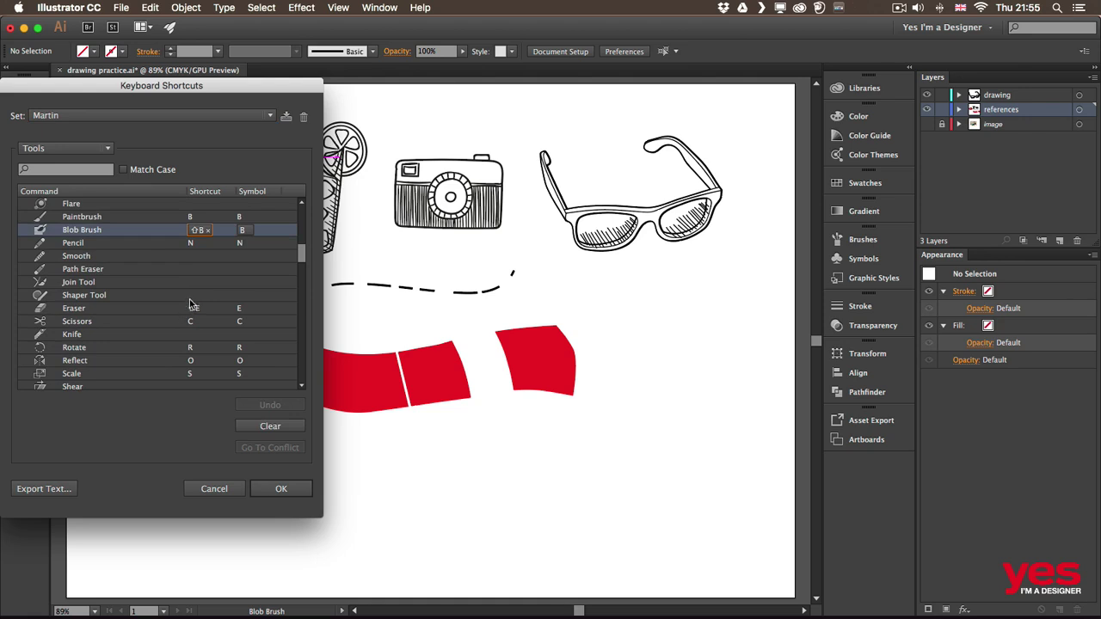
{"action": "key", "text": "Return"}
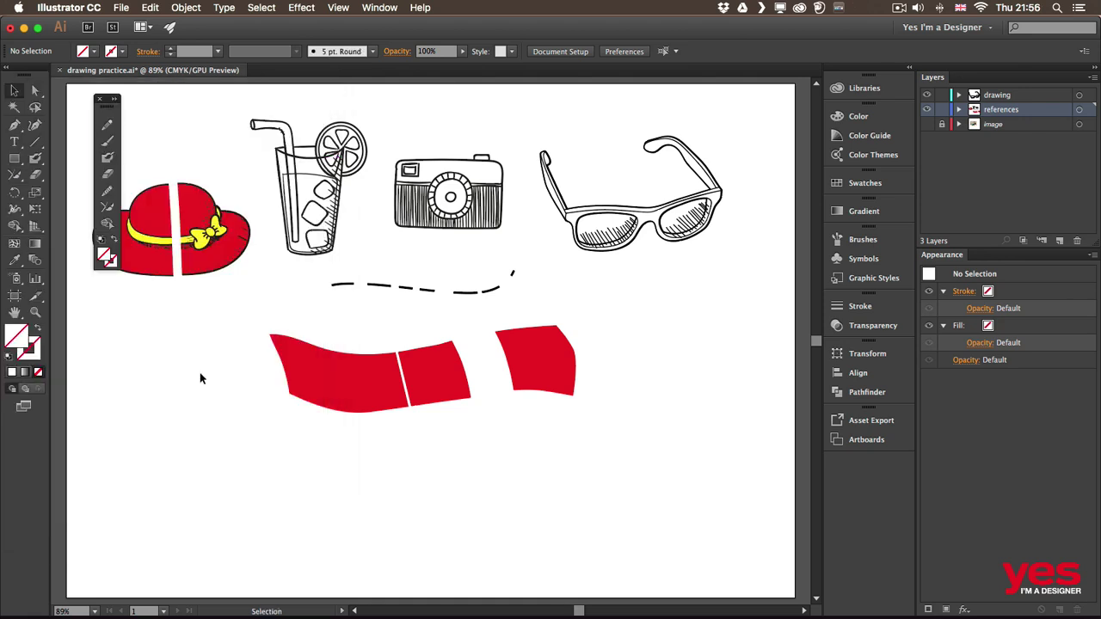